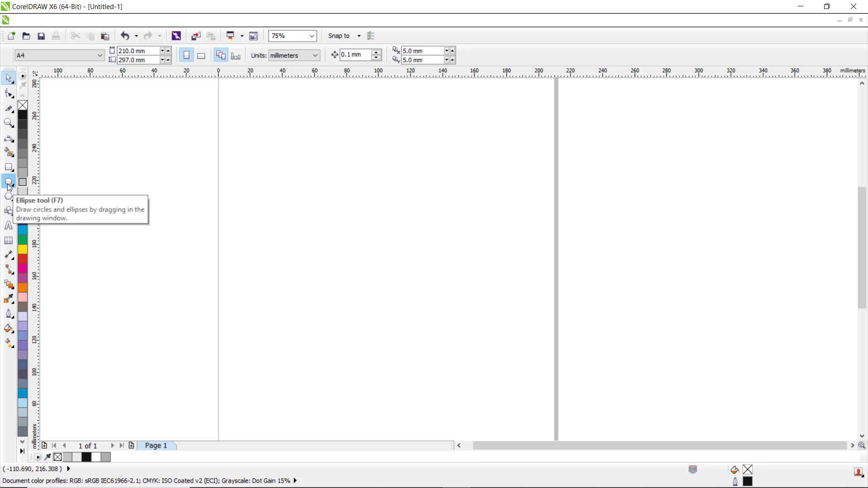
Draw a large ellipse about 83 by 111 mm and a small one about 33 by 51 mm below and left of it.
click(8, 185)
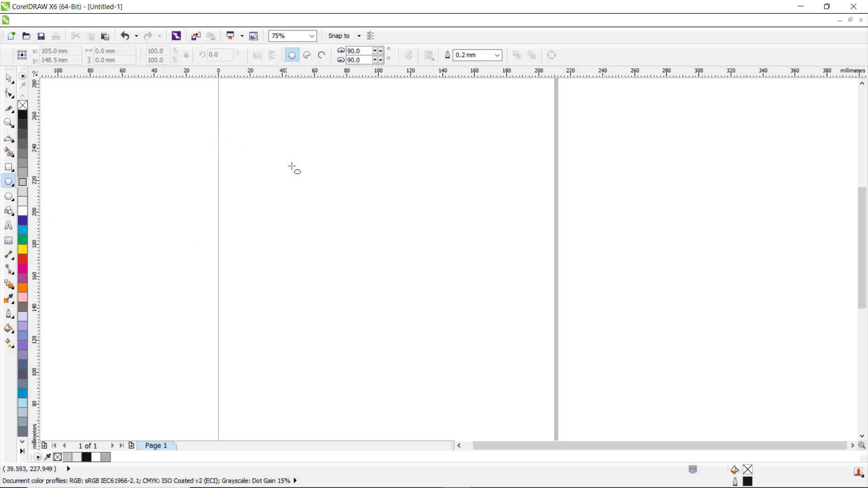
drag(313, 144, 448, 325)
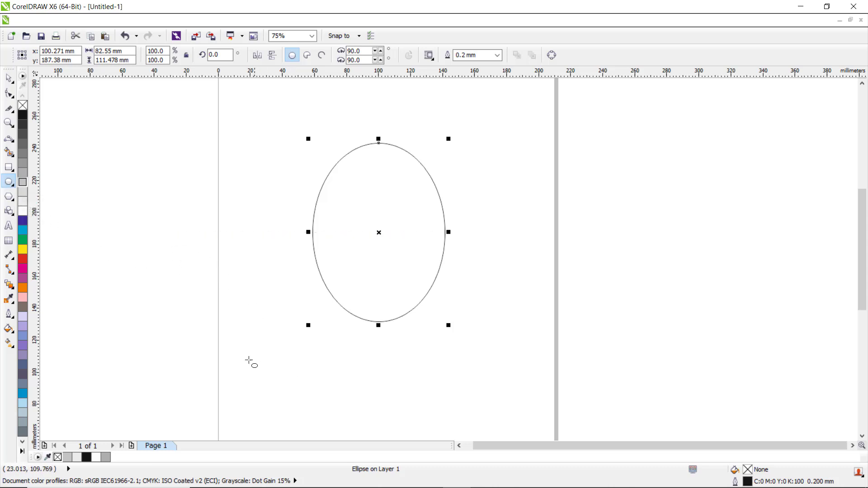
click(267, 360)
drag(267, 360, 316, 435)
drag(289, 396, 290, 370)
drag(316, 409, 322, 419)
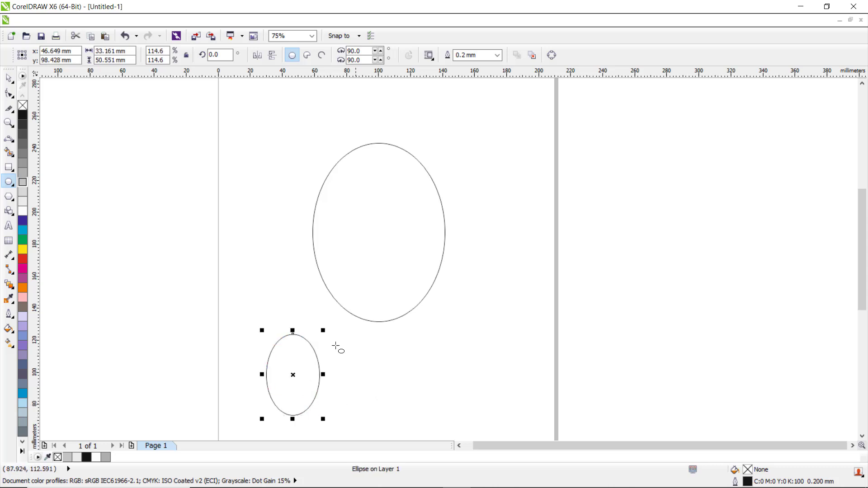
Duplicate the small ellipse in place and move the copy about 23 mm right so the two overlap.
right_click(291, 374)
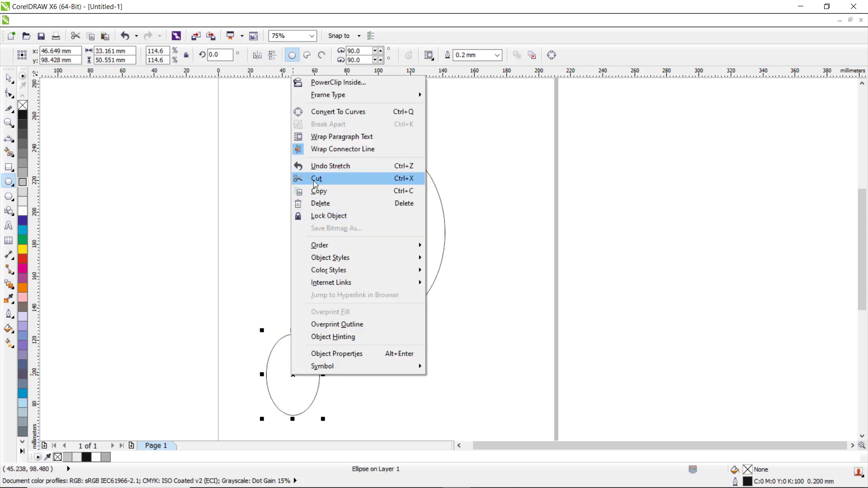
click(315, 192)
right_click(406, 374)
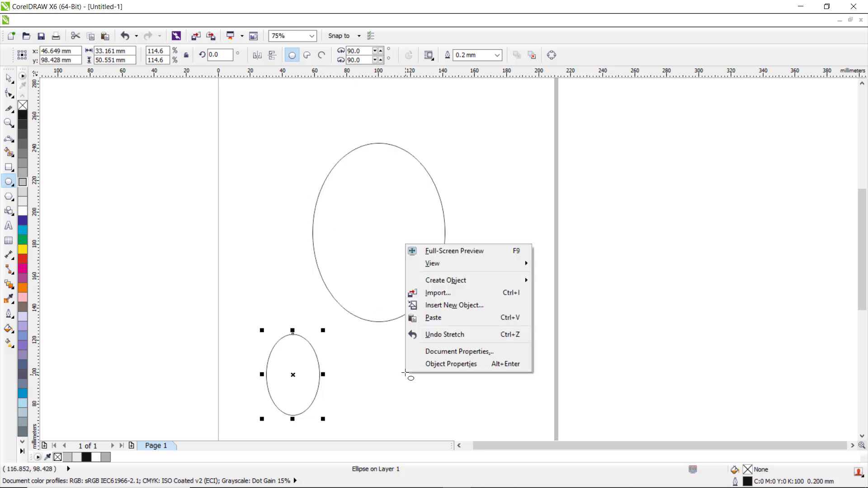
click(433, 318)
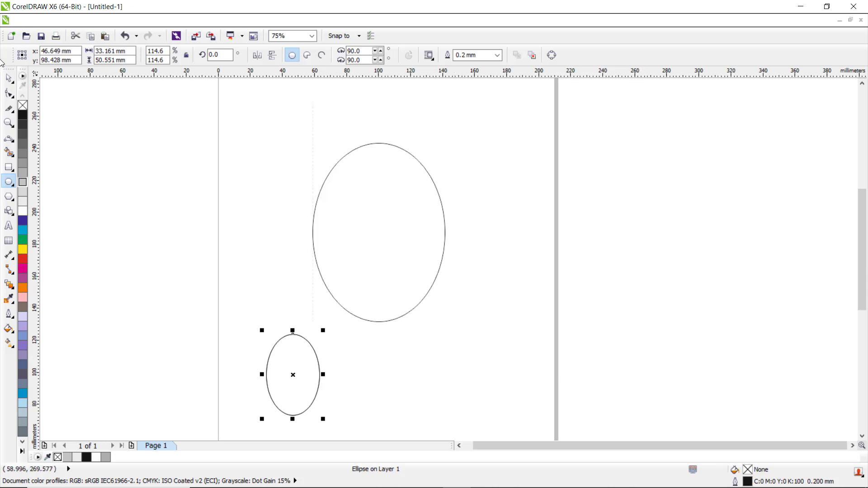
click(4, 80)
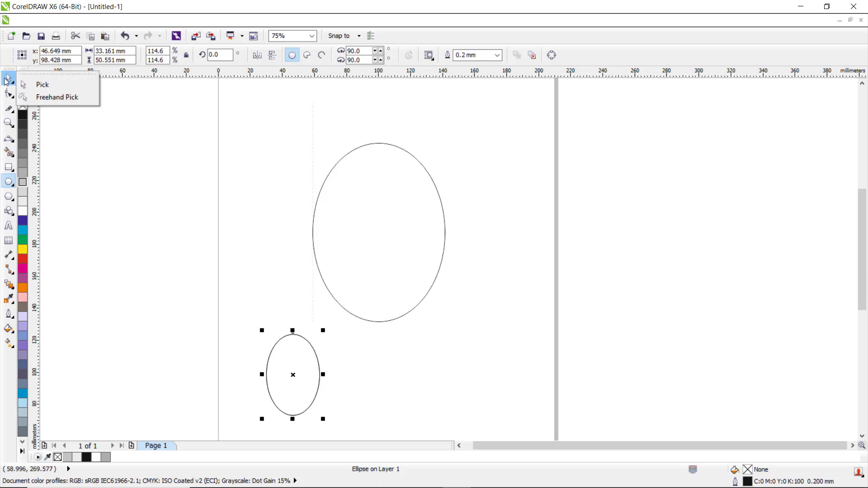
click(5, 79)
drag(293, 374, 330, 375)
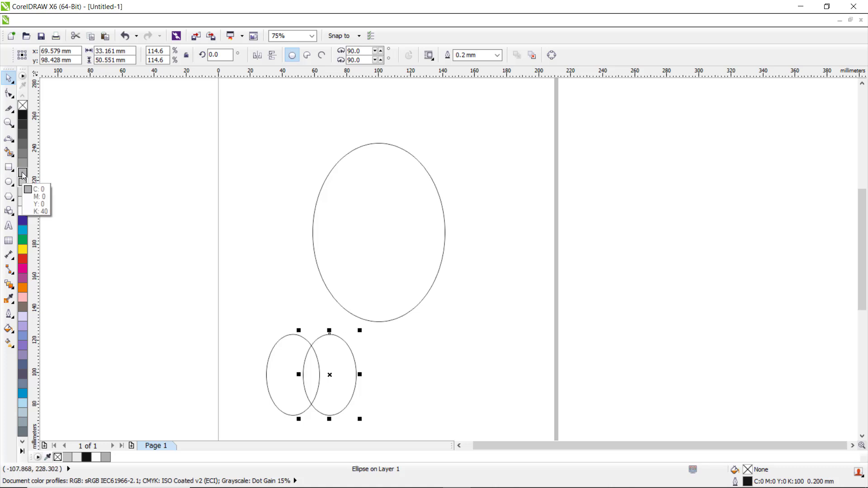
Fill both small overlapping ellipses with 40% black grey.
click(24, 176)
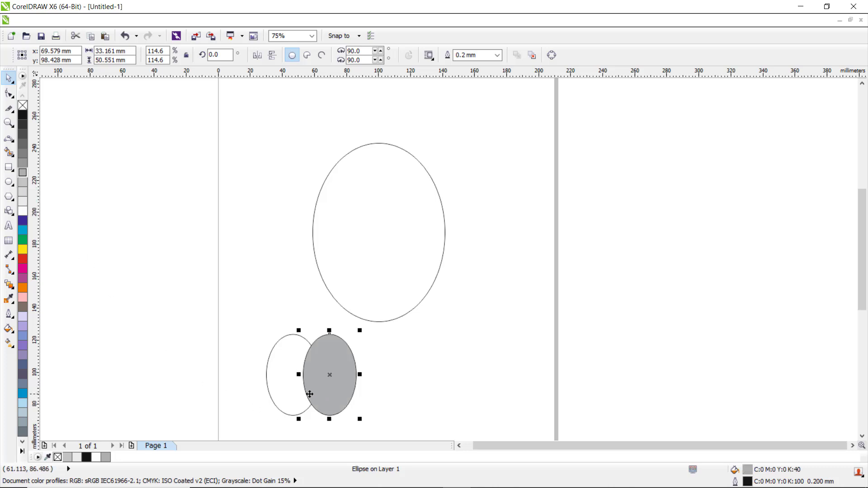
click(293, 394)
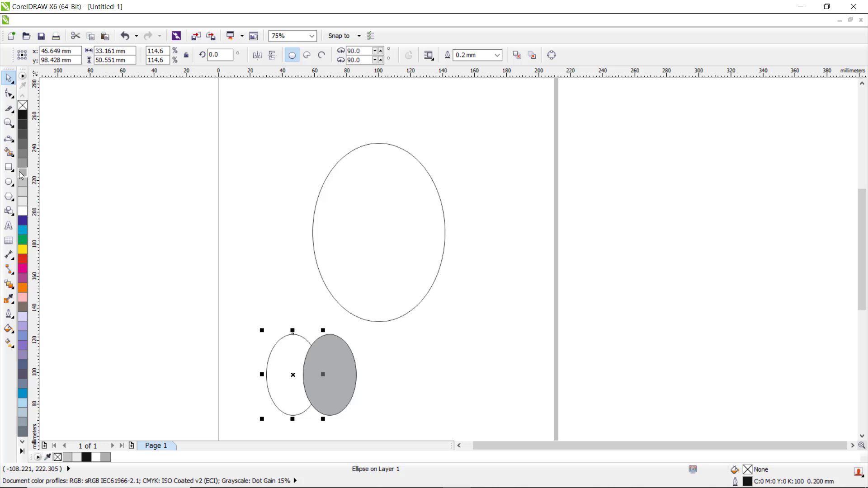
click(21, 175)
Weld the right small ellipse to the left one without leaving the original source or target object.
click(351, 390)
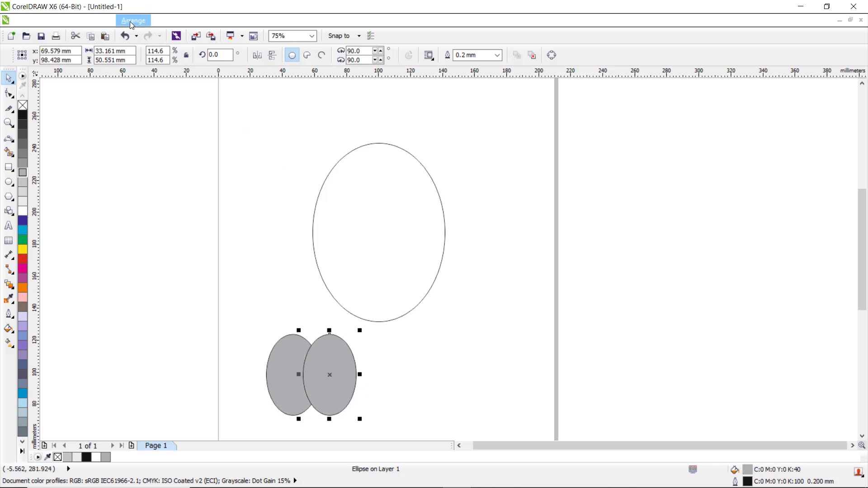
click(130, 22)
mouse_move(204, 205)
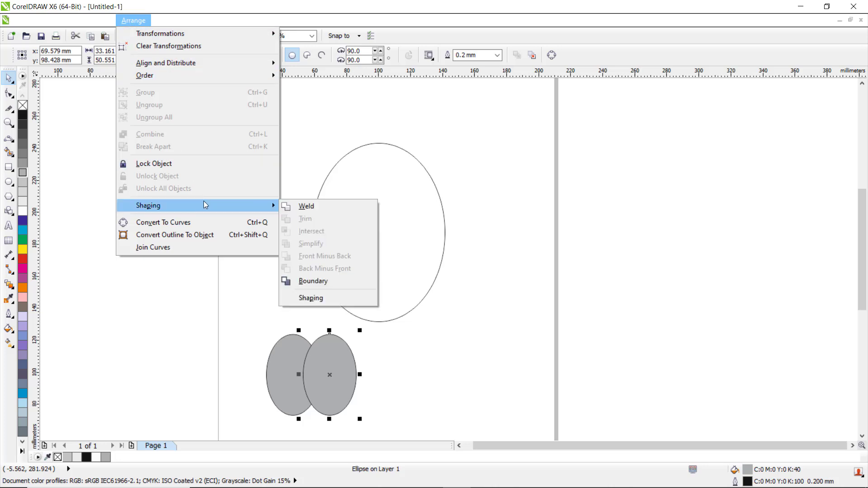
click(313, 300)
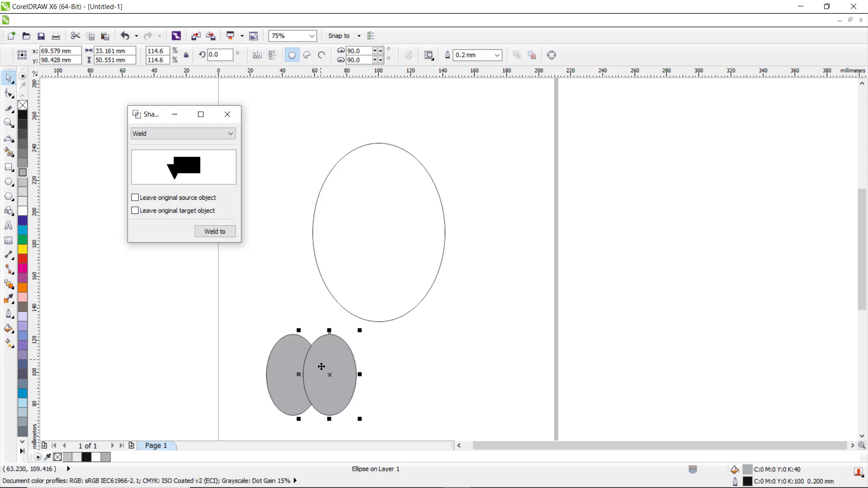
click(226, 137)
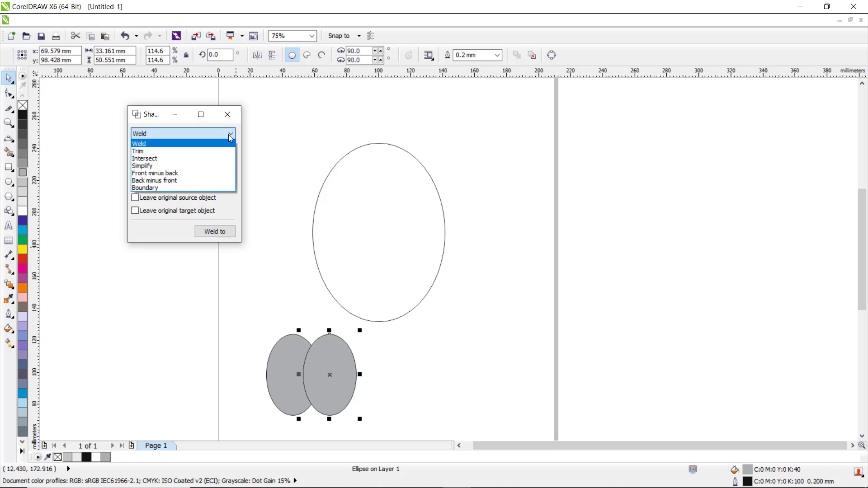
click(188, 144)
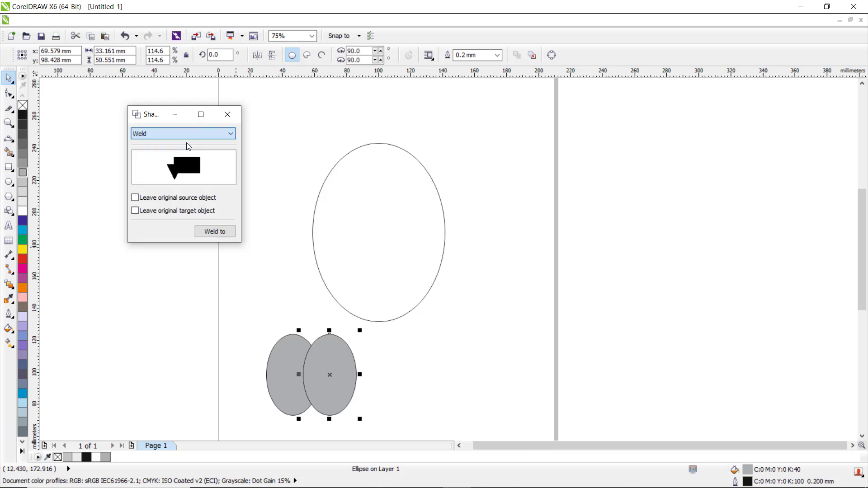
click(135, 199)
click(134, 210)
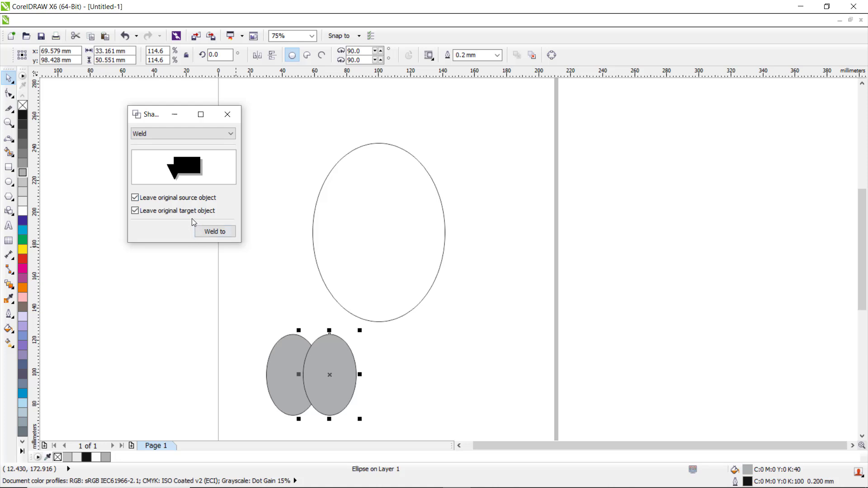
click(135, 198)
click(225, 233)
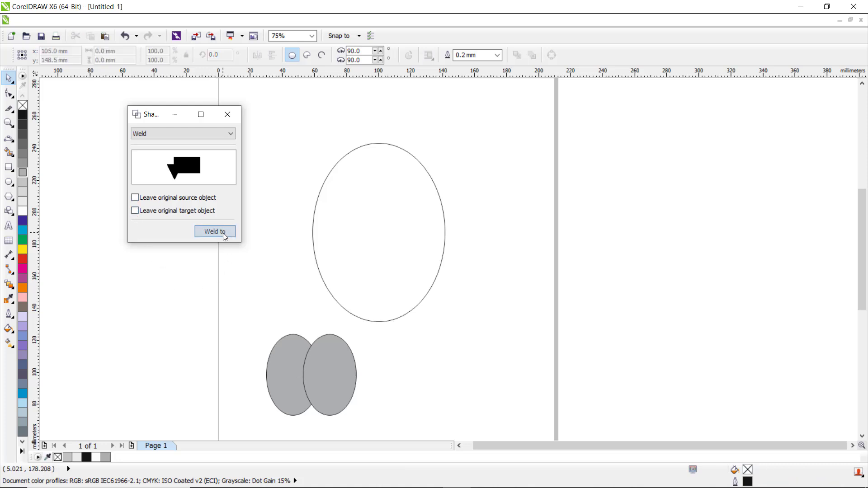
click(289, 369)
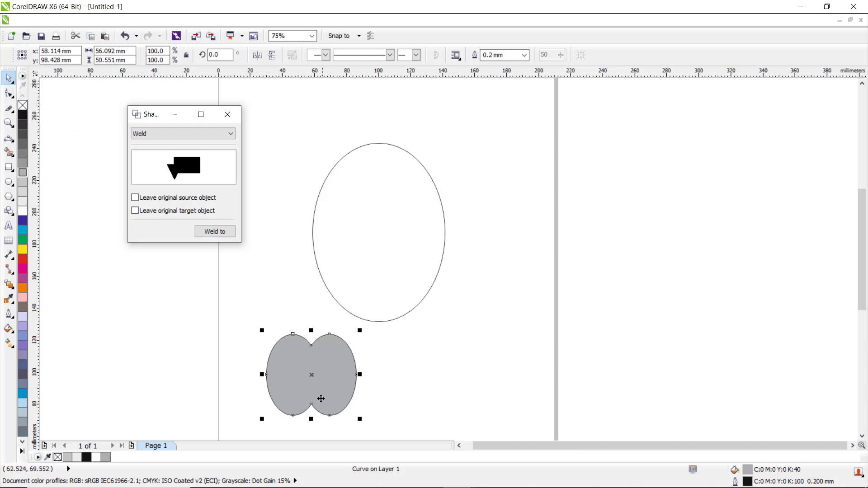
Move the welded shape inside the large ellipse, centre it horizontally, and stretch it to about 68 by 86 mm.
drag(314, 374, 382, 203)
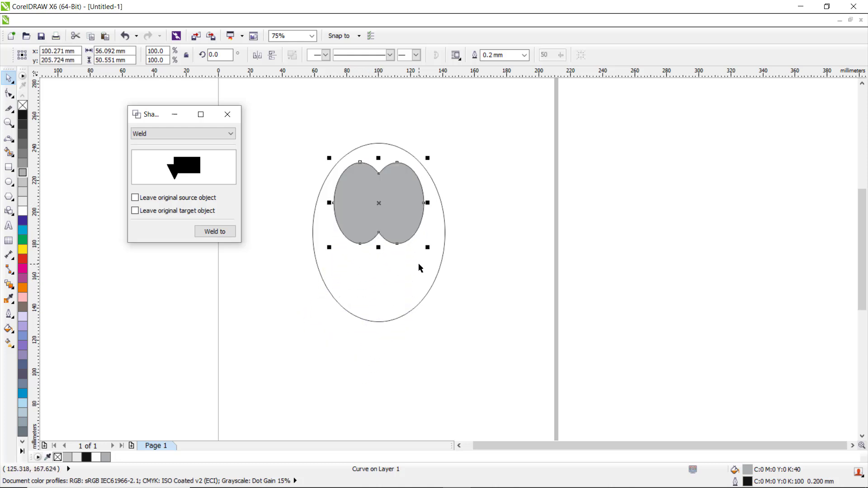
drag(379, 248, 380, 303)
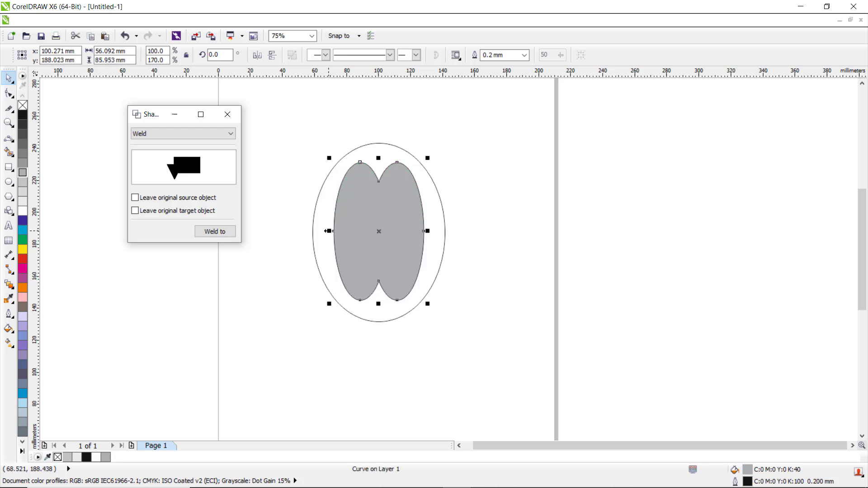
drag(329, 231, 320, 231)
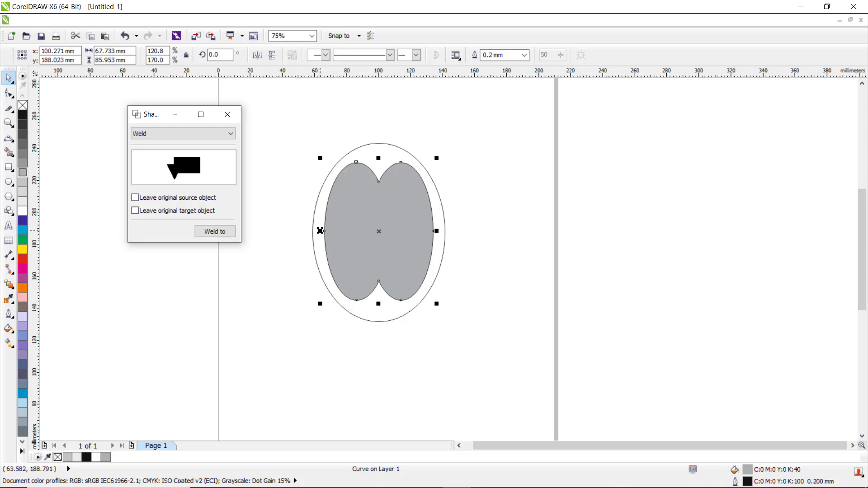
click(508, 278)
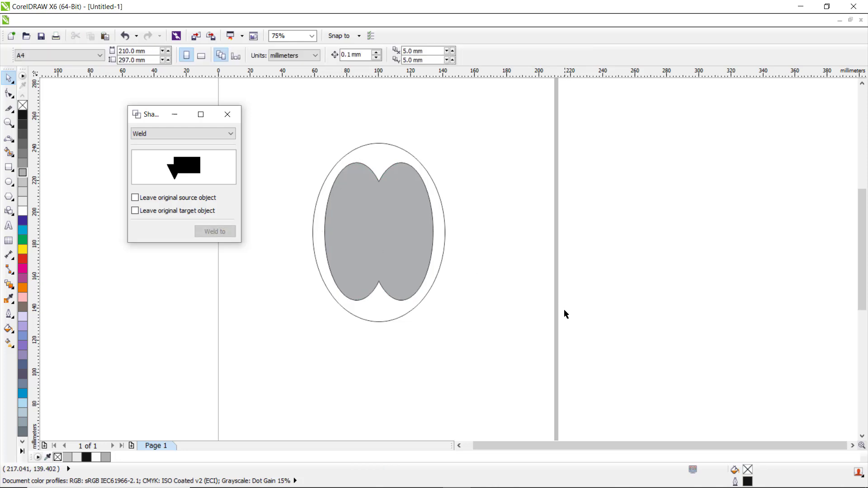
Duplicate the welded shape in place and scale the copy down about its centre to about 43 by 54 mm.
click(377, 233)
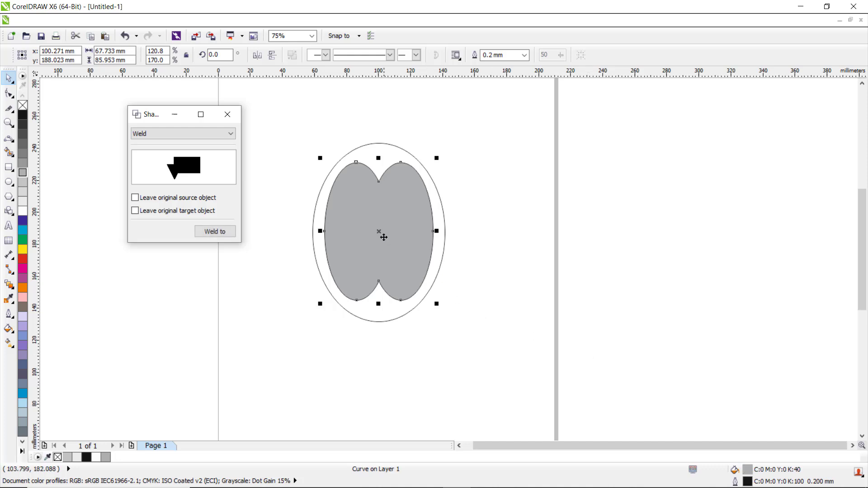
right_click(379, 230)
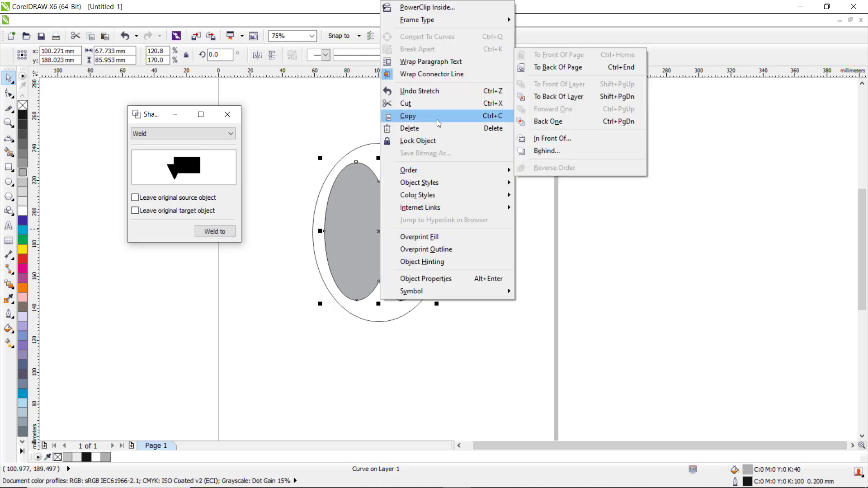
click(447, 114)
click(485, 287)
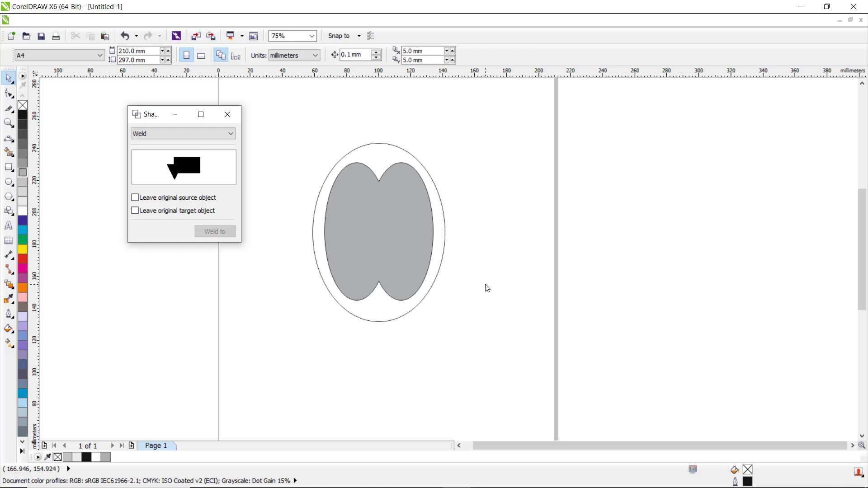
right_click(485, 287)
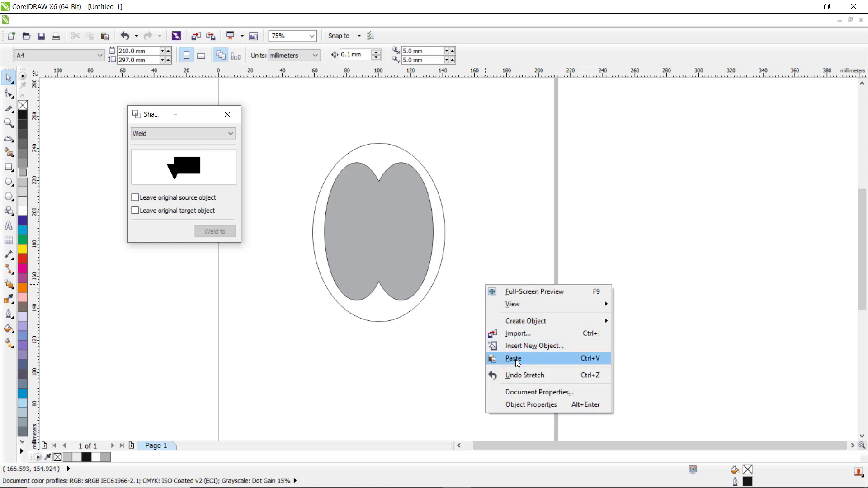
click(495, 356)
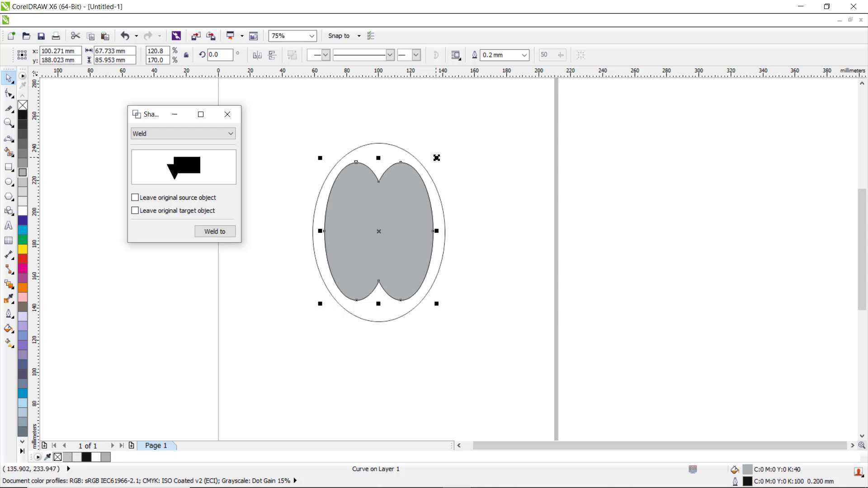
drag(437, 158, 421, 183)
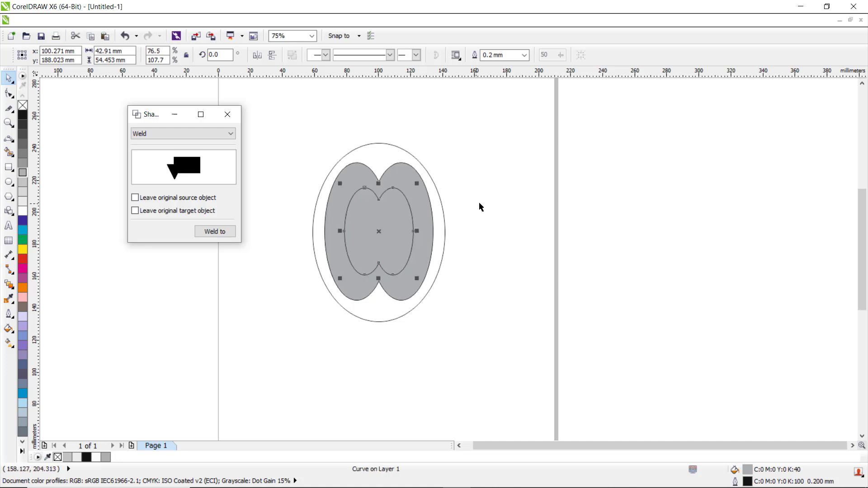
Fill the inner welded shape with 50% black grey and widen it symmetrically to about 55 mm.
click(20, 166)
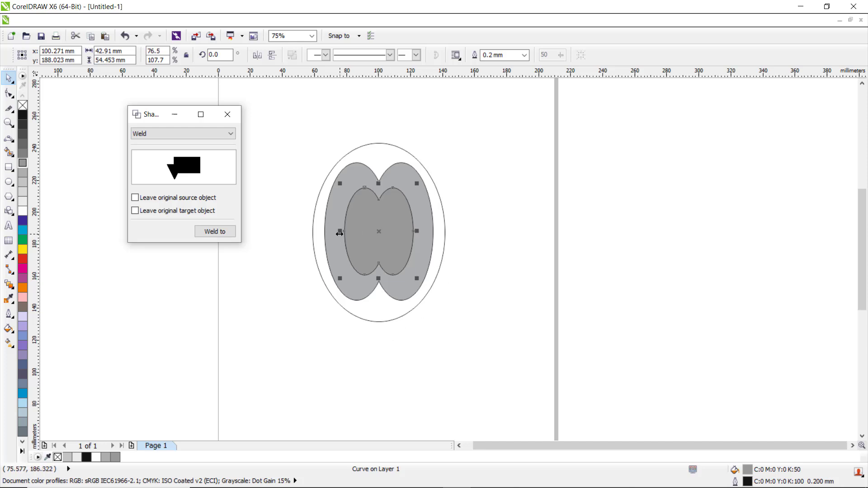
drag(341, 232, 332, 232)
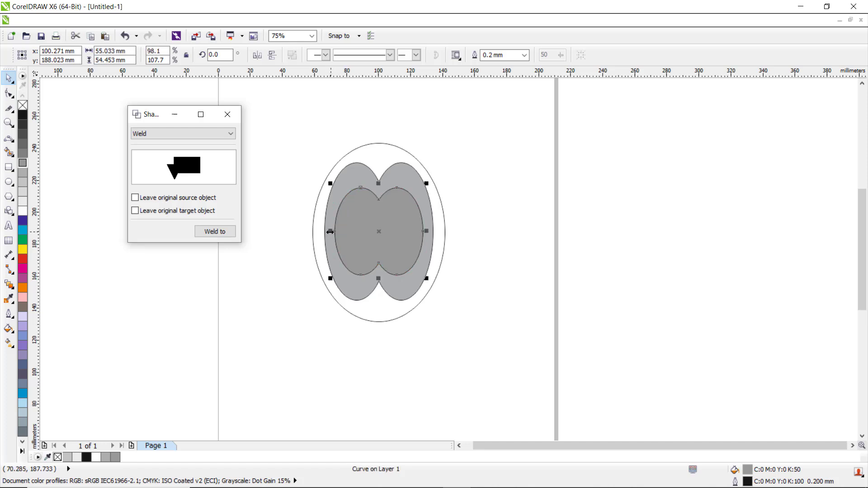
click(499, 273)
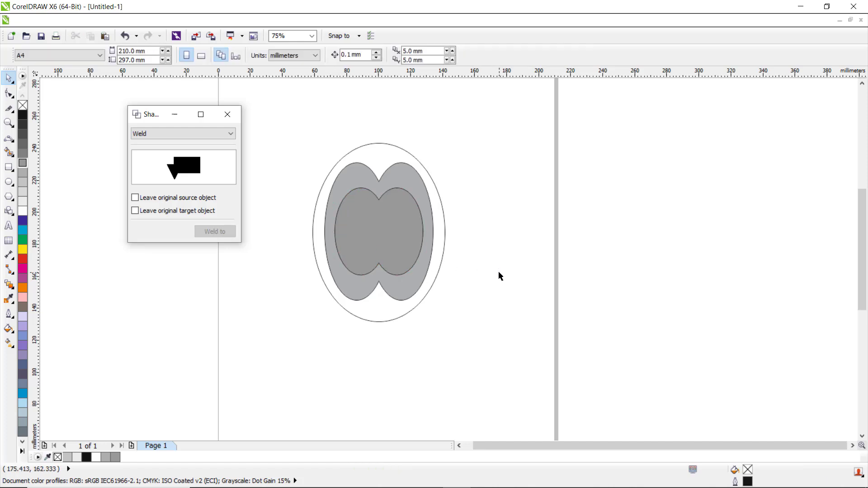
Fill the large outer ellipse with 70% black grey.
click(446, 251)
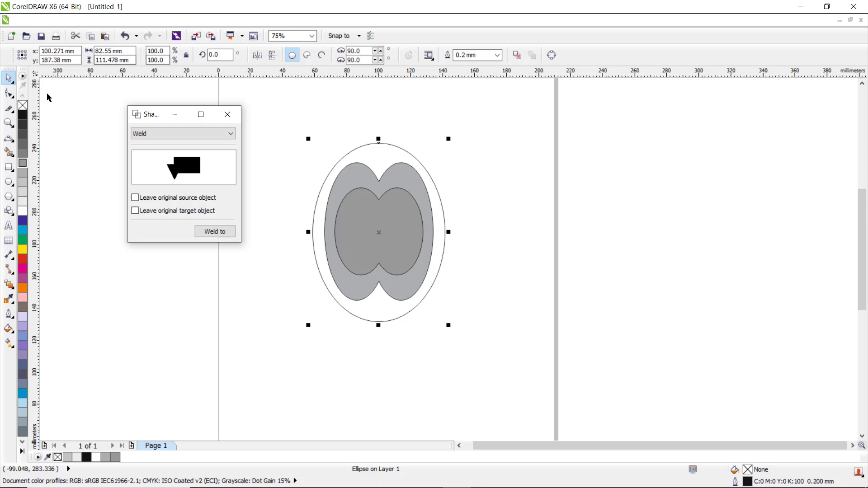
click(23, 144)
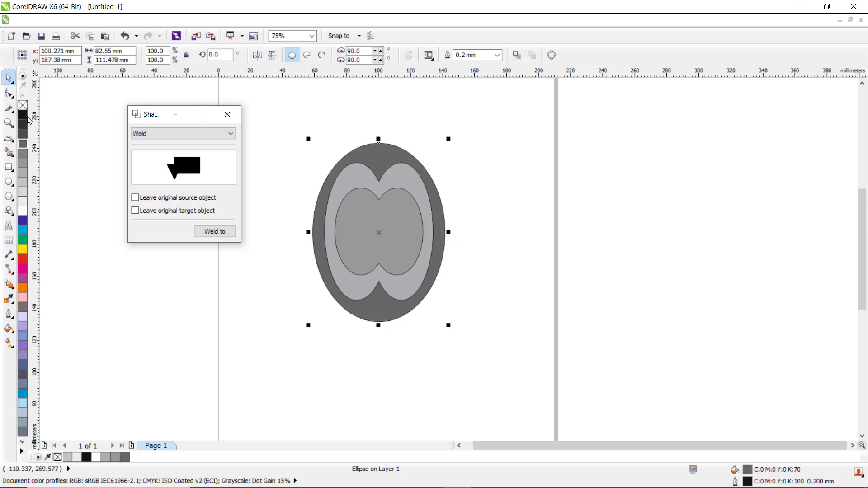
click(496, 338)
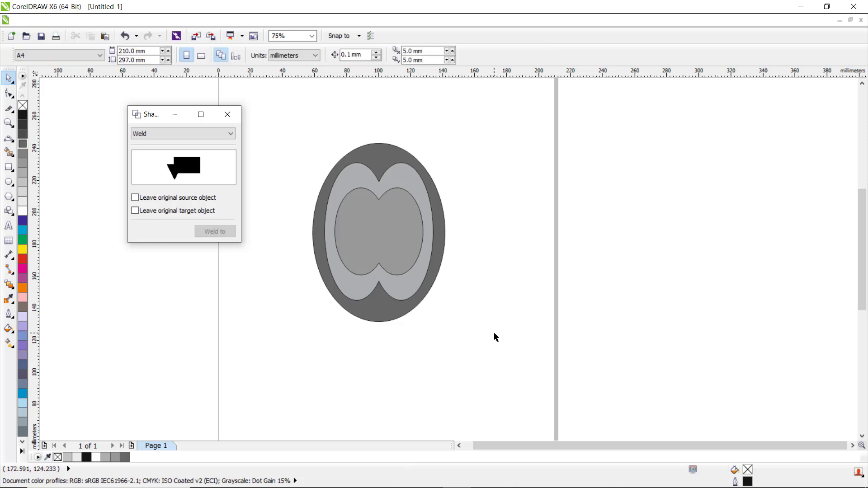
Close the Shaping docker and draw a wide ellipse about 122 by 42 mm below the large ellipse.
click(9, 182)
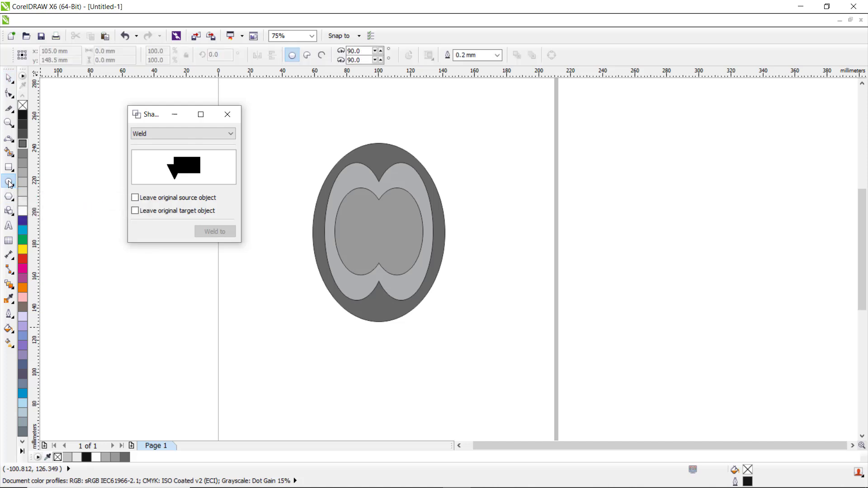
click(227, 115)
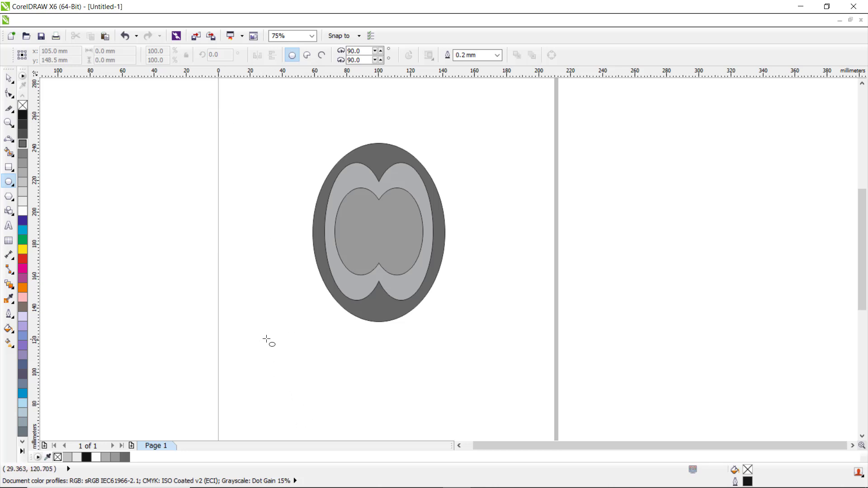
drag(267, 339, 464, 406)
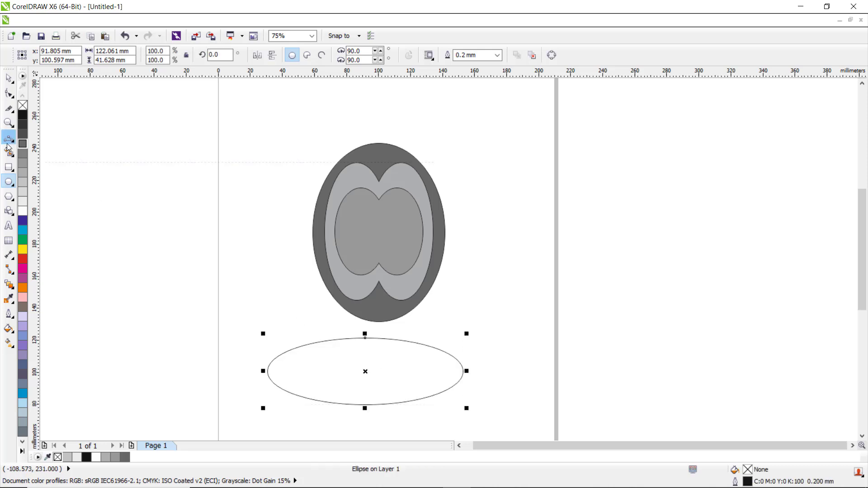
Fill the wide ellipse with 60% black grey and centre it horizontally beneath the large ellipse.
click(22, 174)
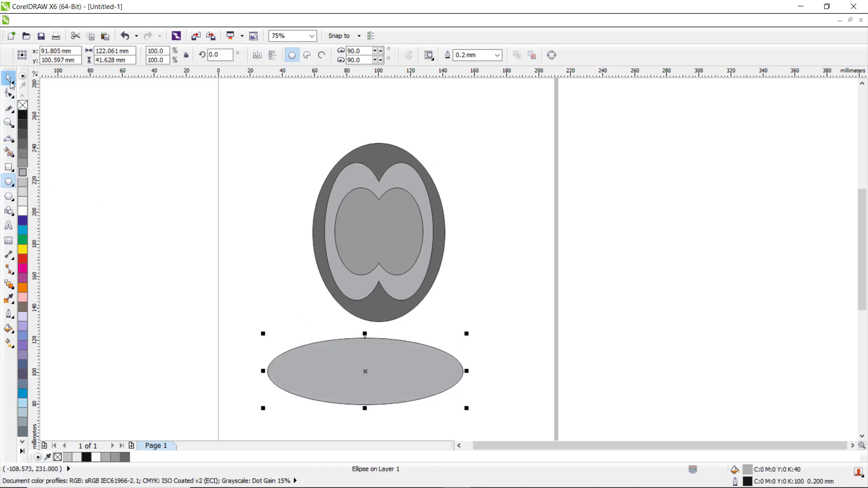
click(23, 135)
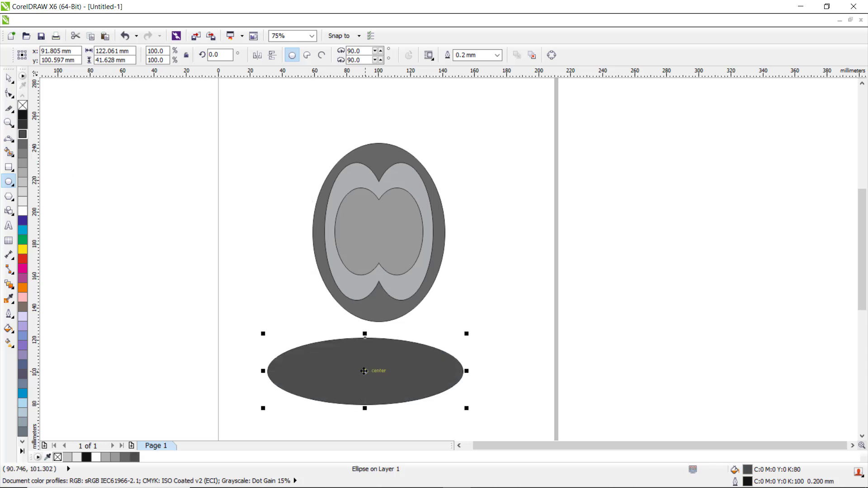
click(24, 155)
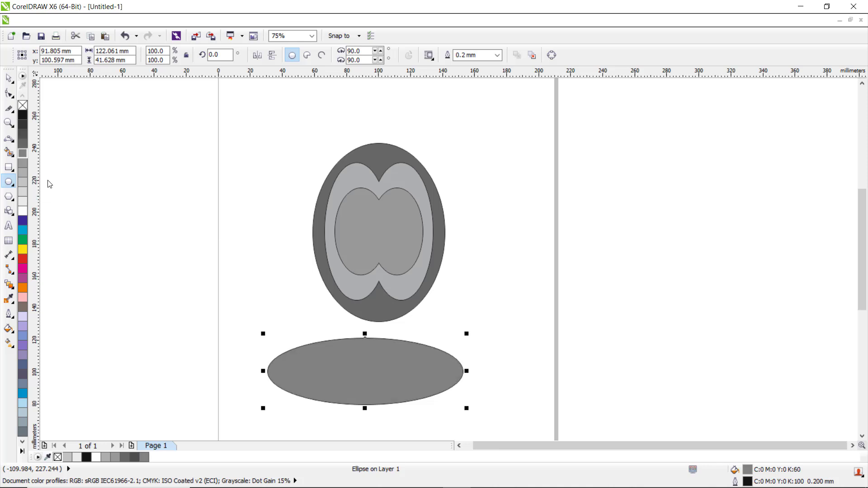
click(9, 79)
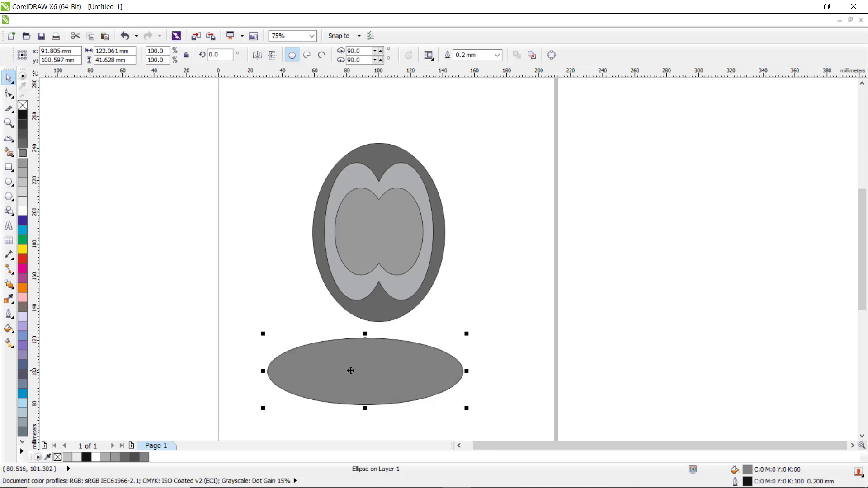
drag(354, 366, 368, 360)
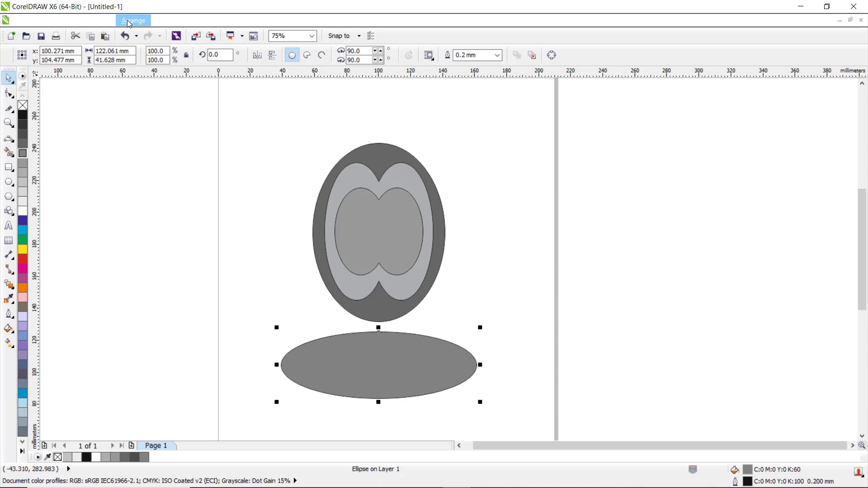
Convert the wide ellipse to curves and add a node on its lower edge on either side of the bottom node.
click(126, 20)
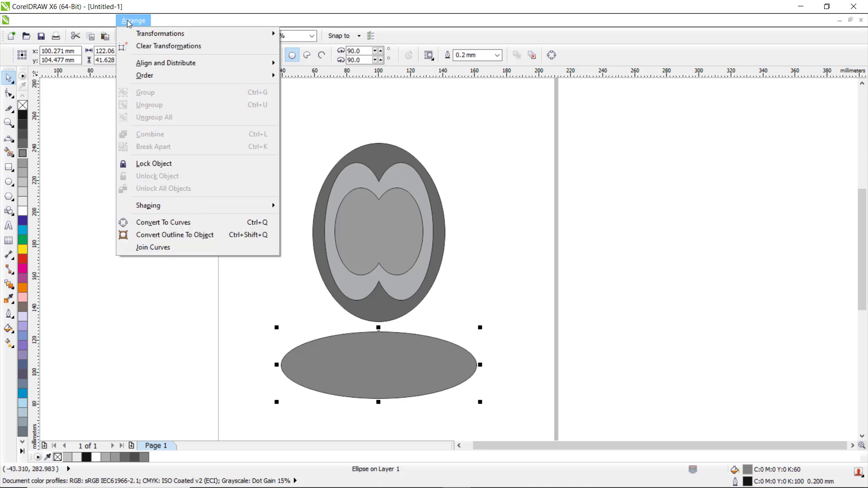
click(185, 224)
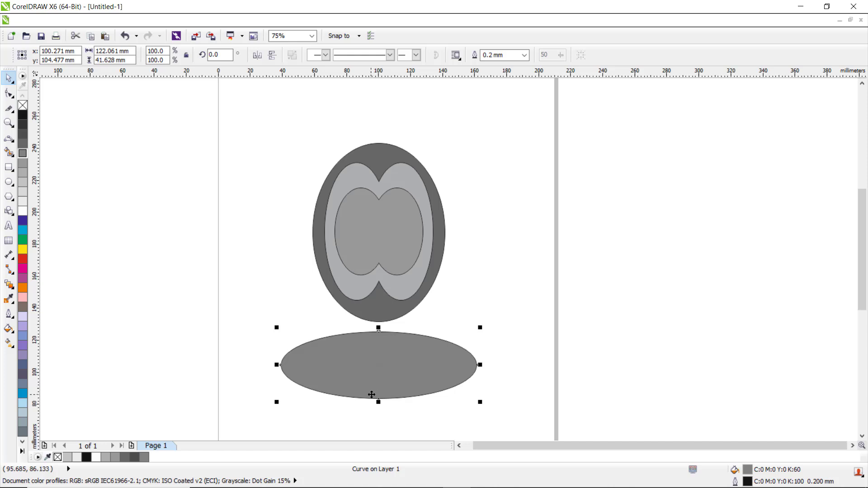
scroll(371, 395, up, 1)
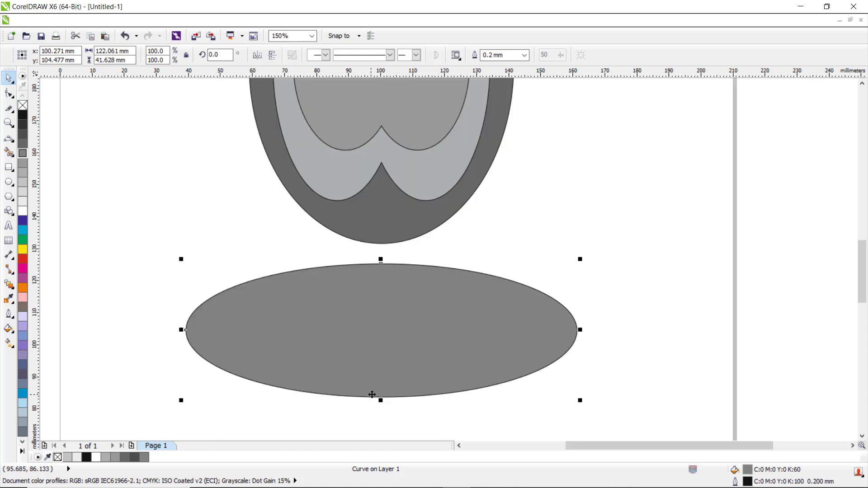
scroll(382, 402, up, 1)
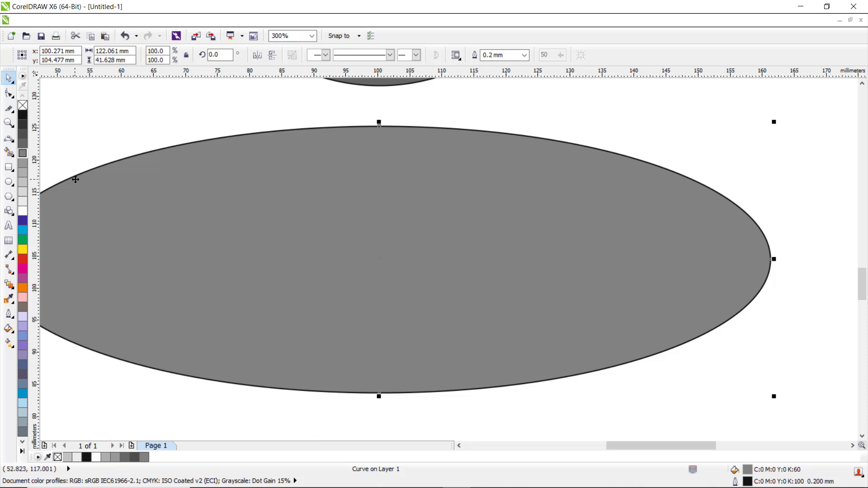
click(9, 93)
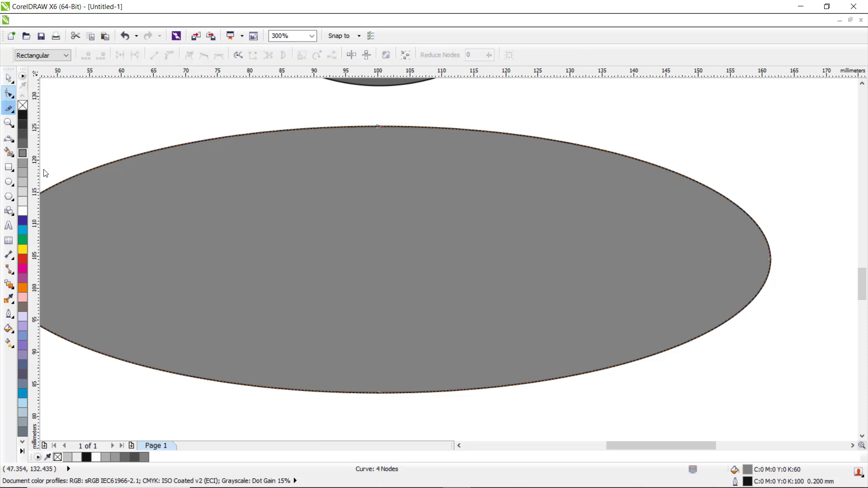
double_click(221, 382)
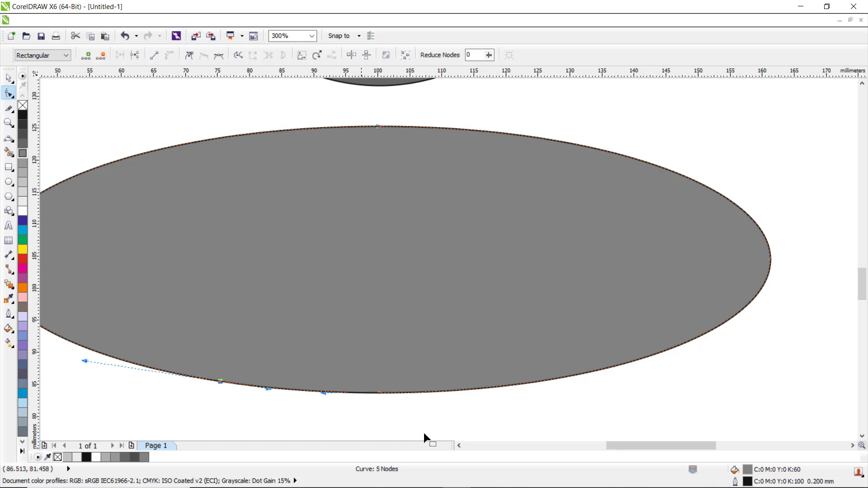
double_click(513, 386)
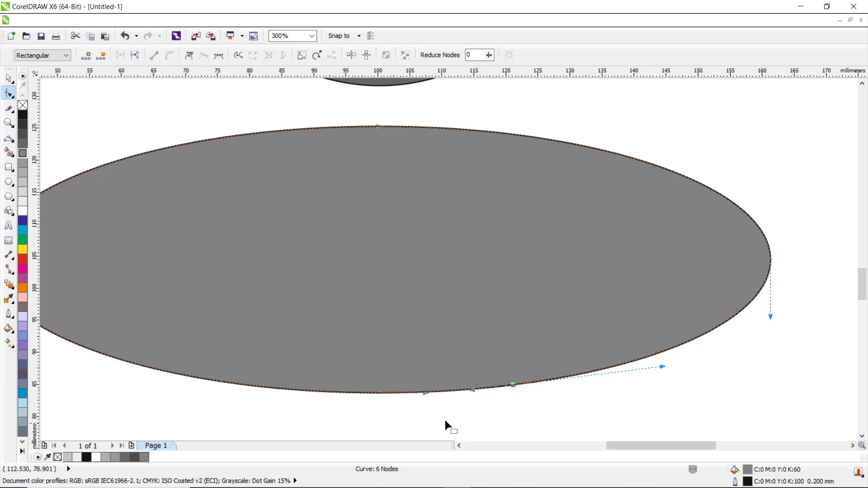
Make the three nodes along the wide ellipse's lower edge cusp nodes.
drag(194, 358, 539, 416)
click(191, 56)
click(304, 414)
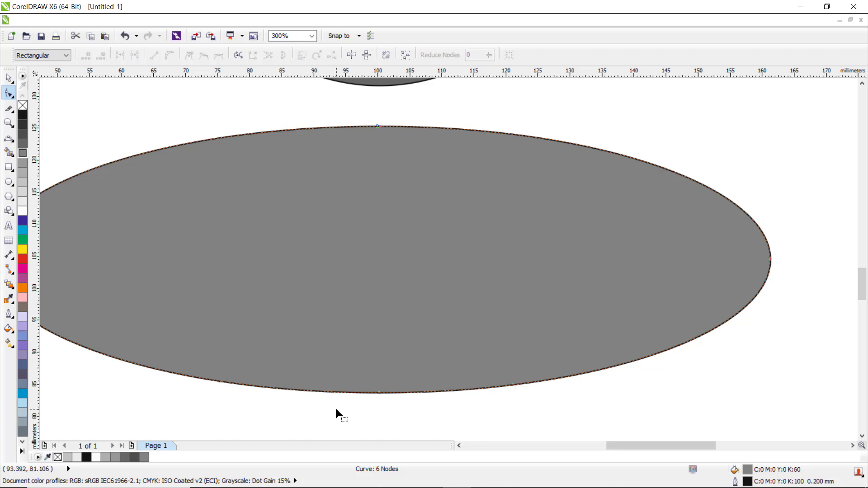
Pull the wide ellipse's bottom node straight down about 11 mm to form a protruding tip.
scroll(348, 402, down, 2)
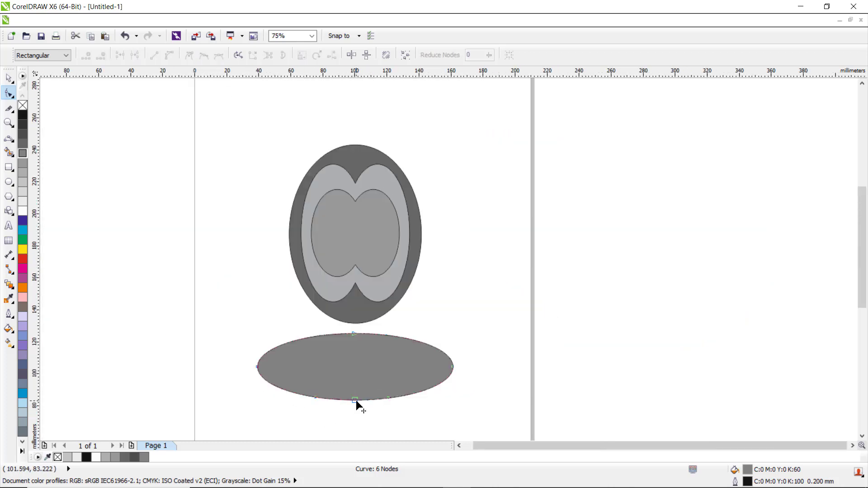
drag(357, 400, 356, 418)
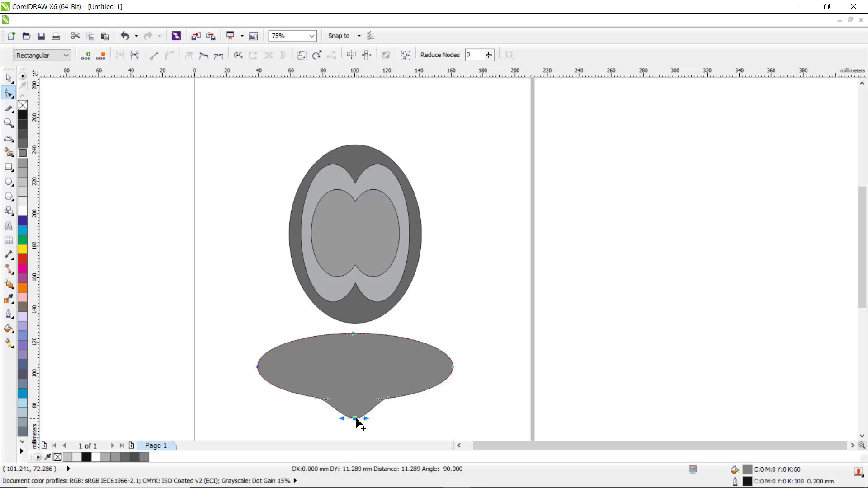
click(389, 423)
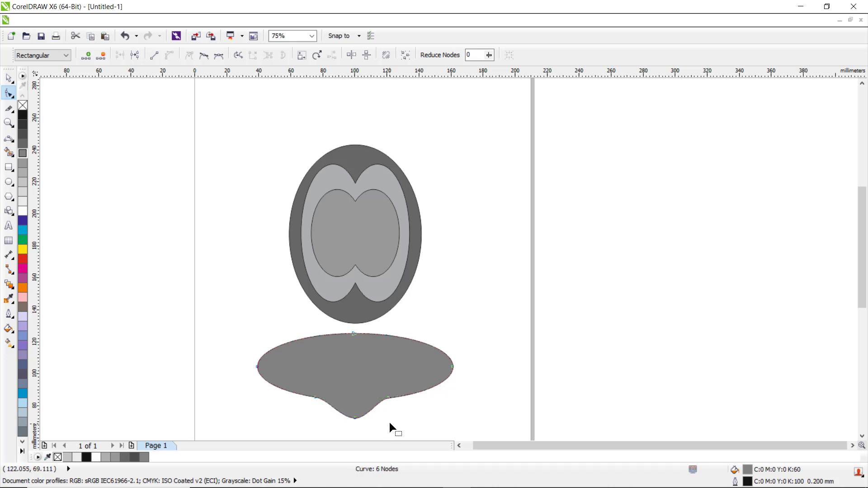
click(355, 418)
key(Delete)
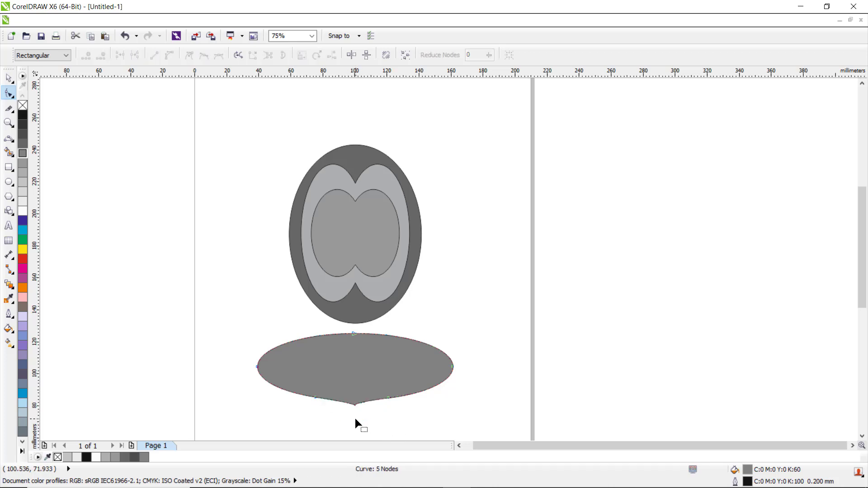
drag(355, 404, 358, 426)
scroll(357, 429, up, 4)
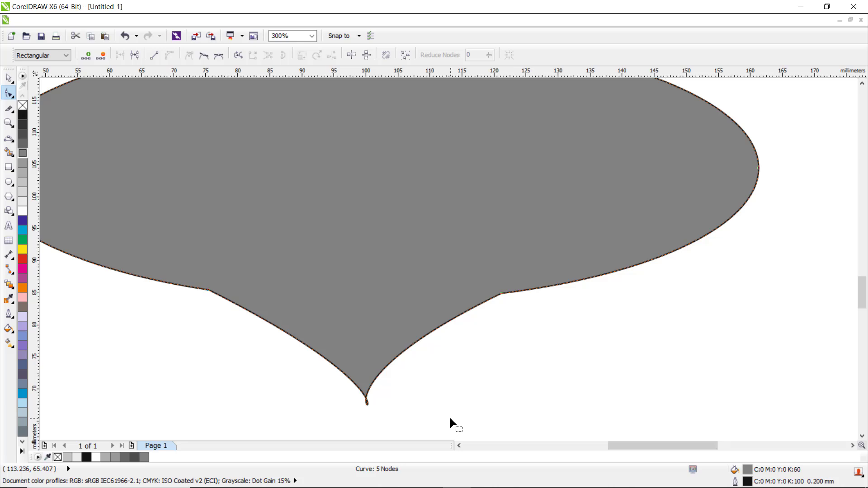
key(ctrl+z)
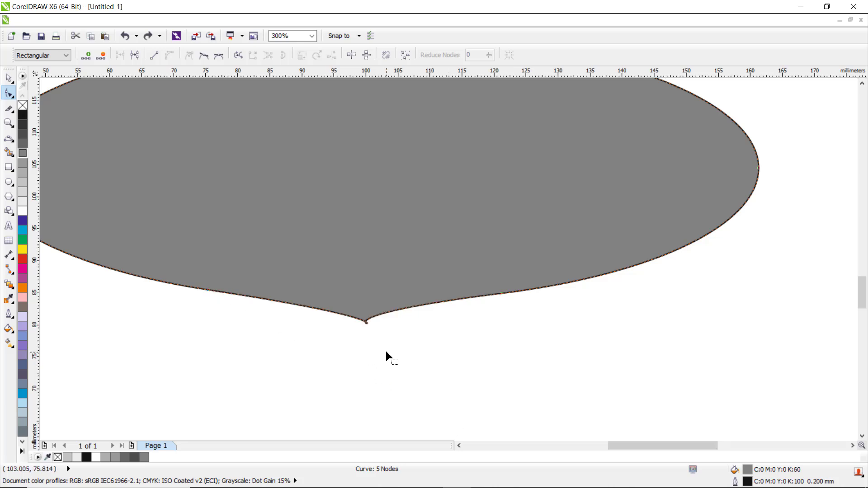
key(ctrl+z)
click(400, 412)
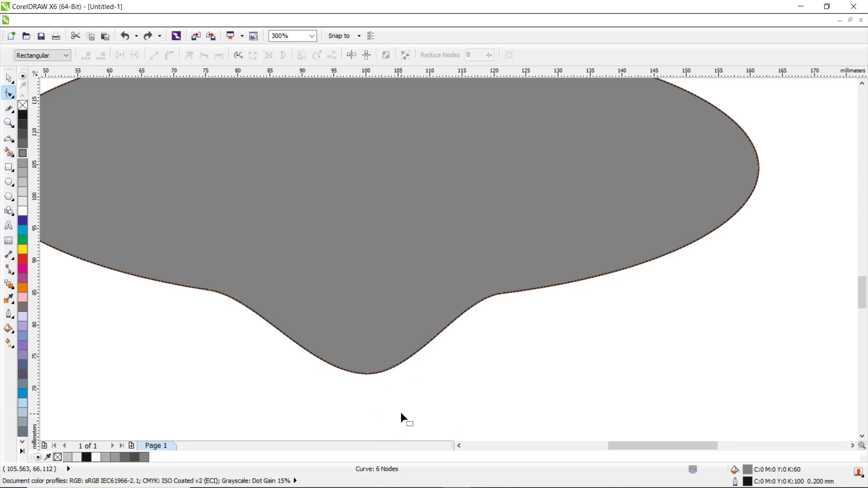
Lower the tip's bottom node slightly and adjust its two handles to lie level and widen the rounded tip.
drag(366, 373, 410, 378)
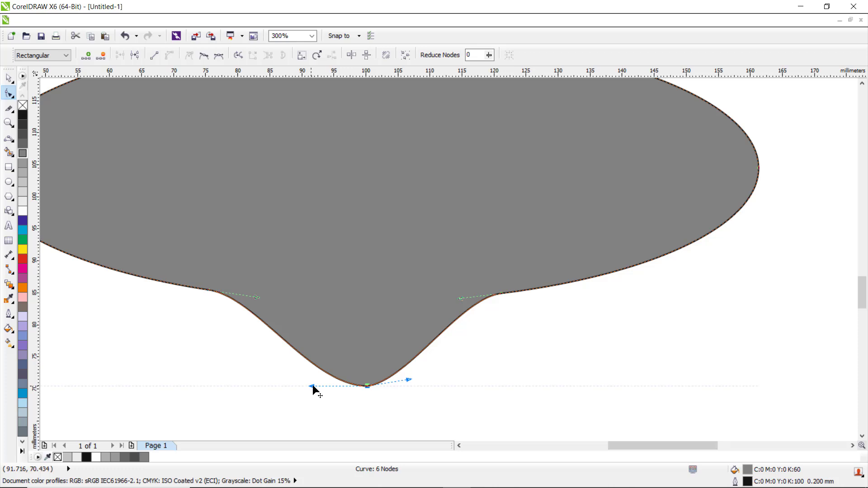
drag(312, 386, 314, 378)
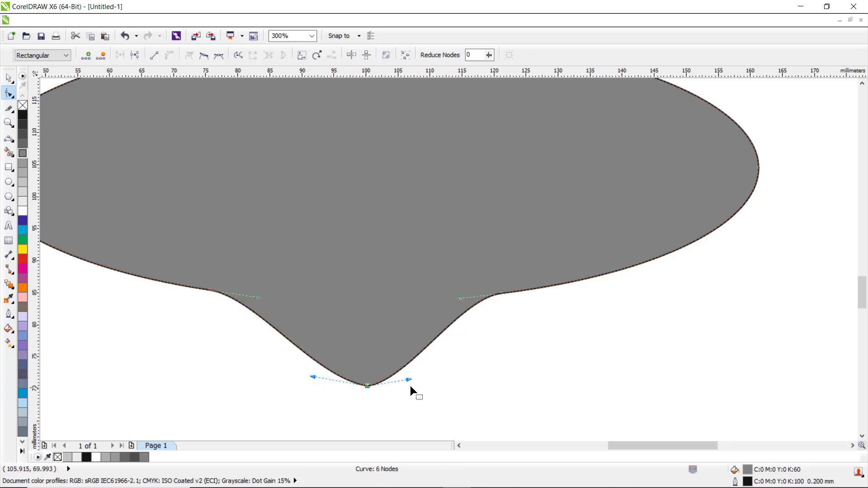
drag(411, 379, 417, 386)
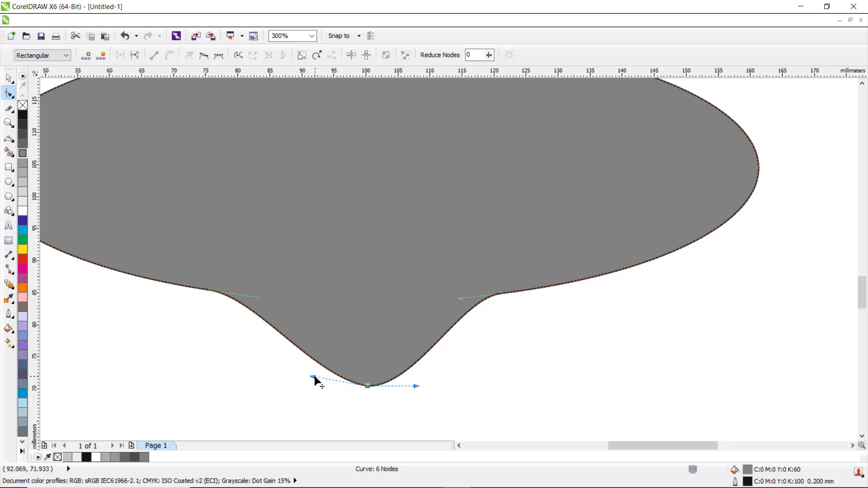
drag(314, 377, 308, 382)
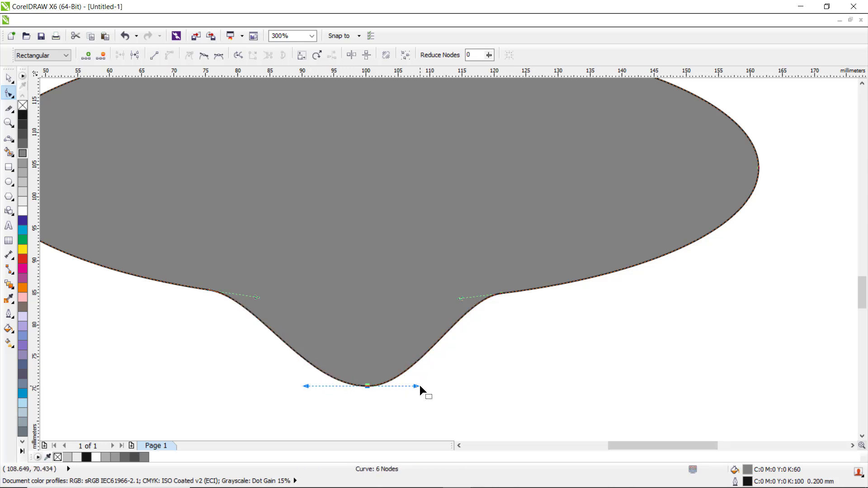
scroll(417, 348, down, 3)
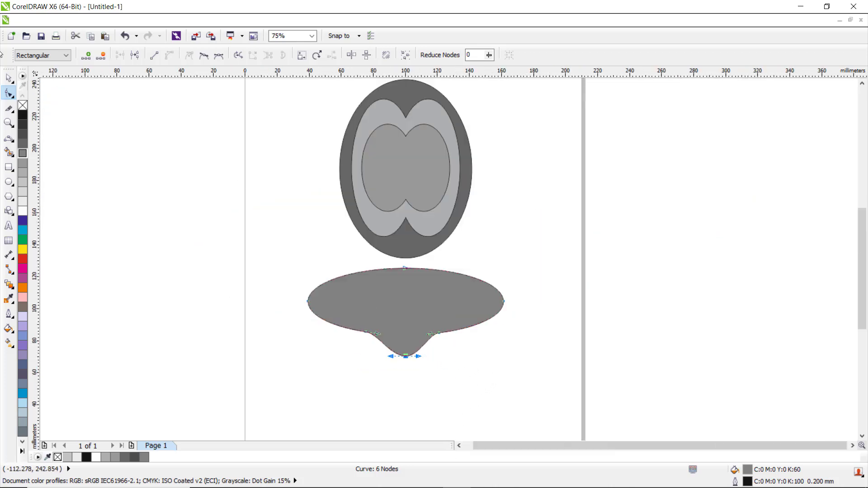
Move the tipped shape over the large ellipse's lower part, centred horizontally, and stretch it vertically to about 60 mm tall.
click(8, 78)
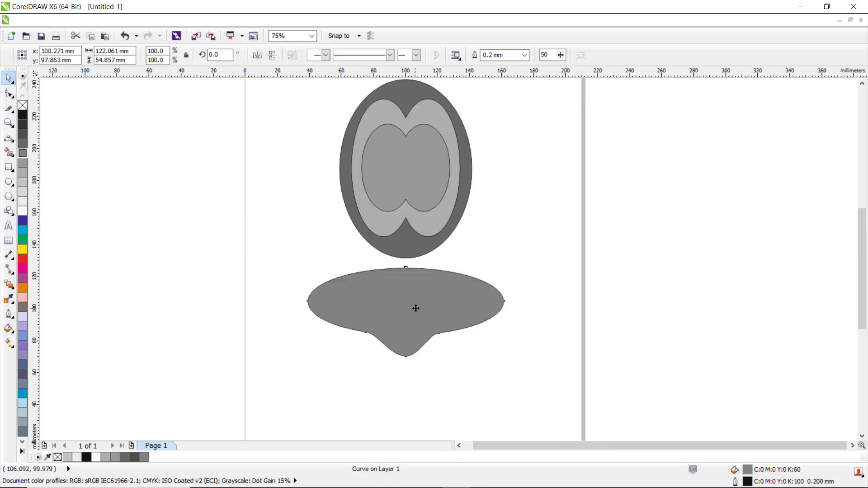
drag(416, 308, 418, 226)
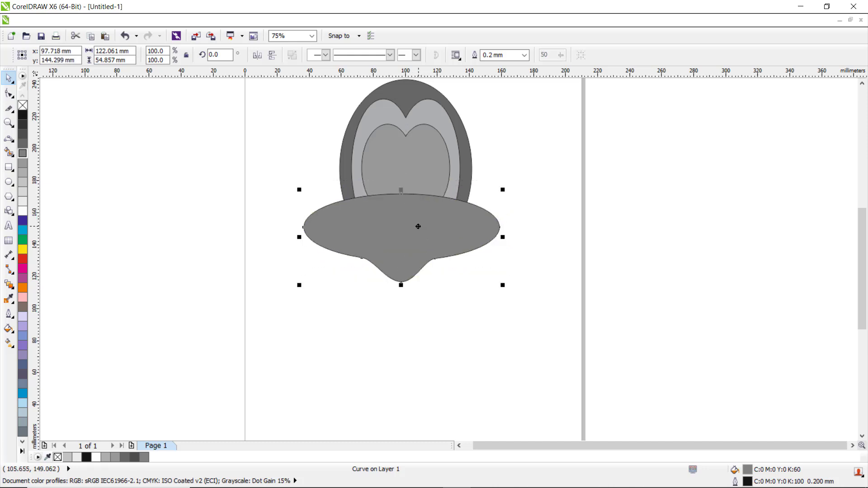
drag(401, 189, 401, 180)
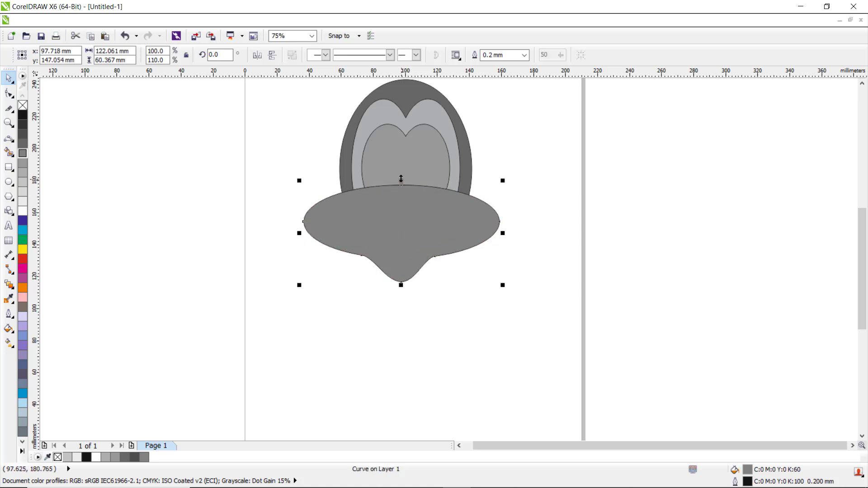
drag(436, 217, 440, 216)
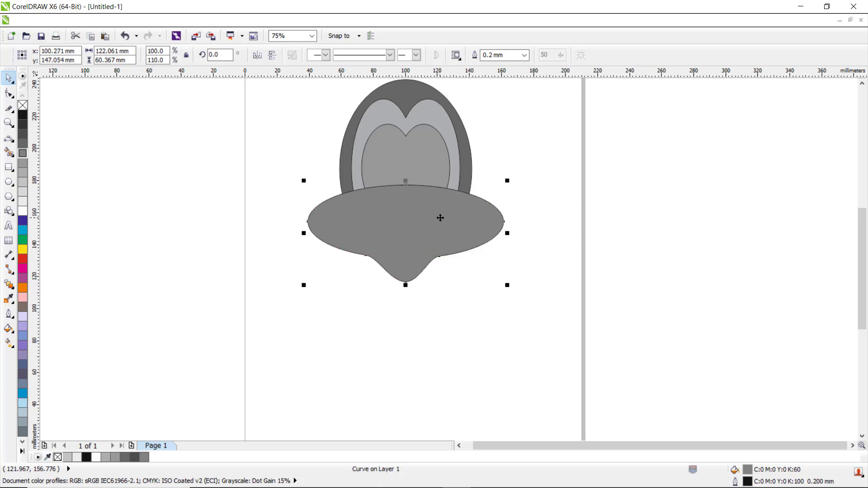
click(436, 328)
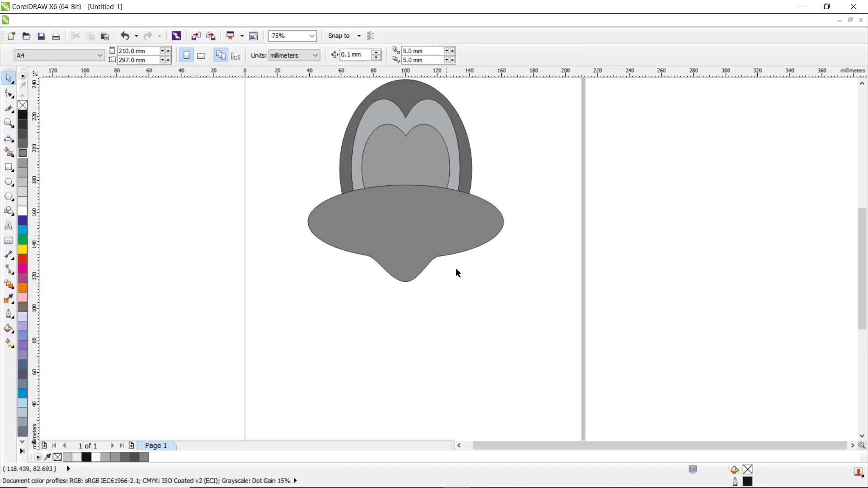
Fill the tipped shape with 10% black light grey.
click(415, 221)
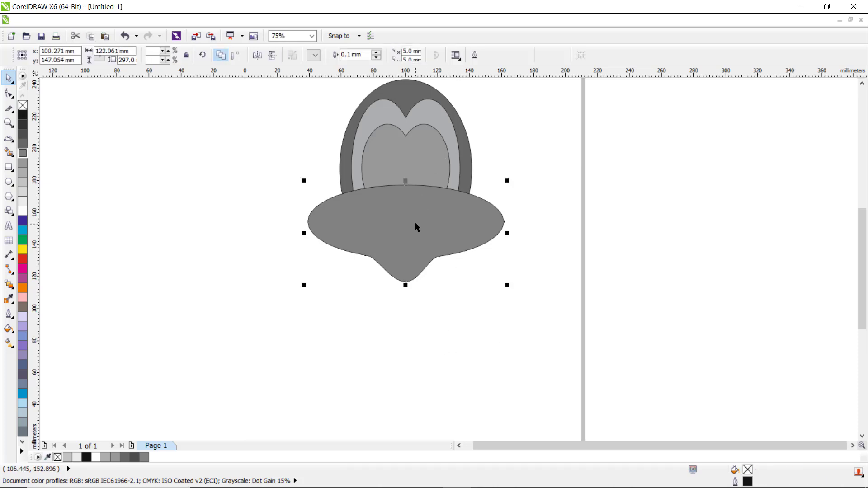
click(23, 201)
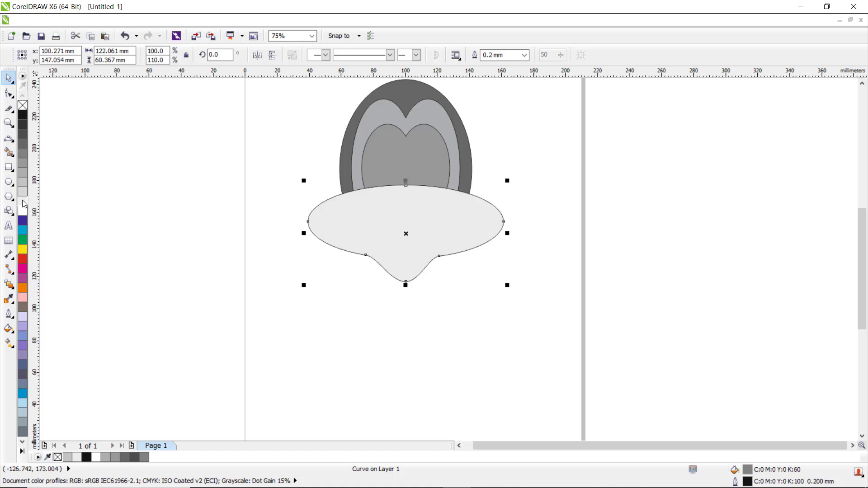
Fill the tipped shape with 20% black and shift the two nodes where the tip begins about 1 mm to the right.
click(22, 191)
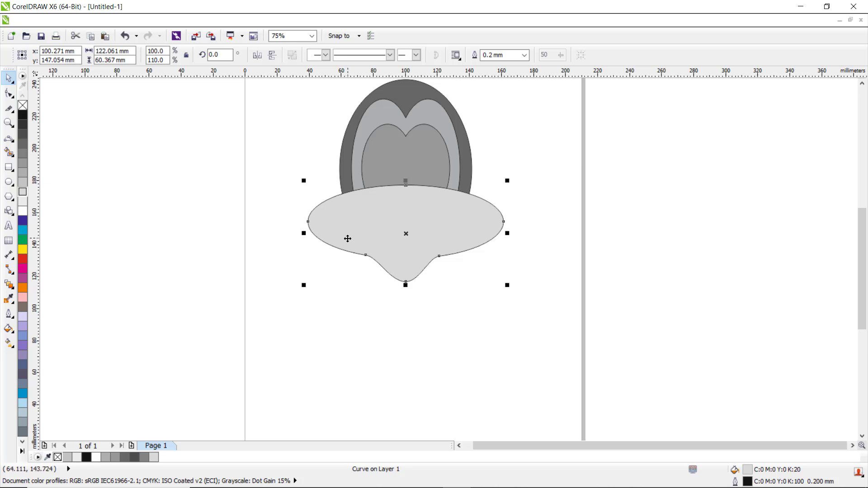
scroll(348, 238, up, 2)
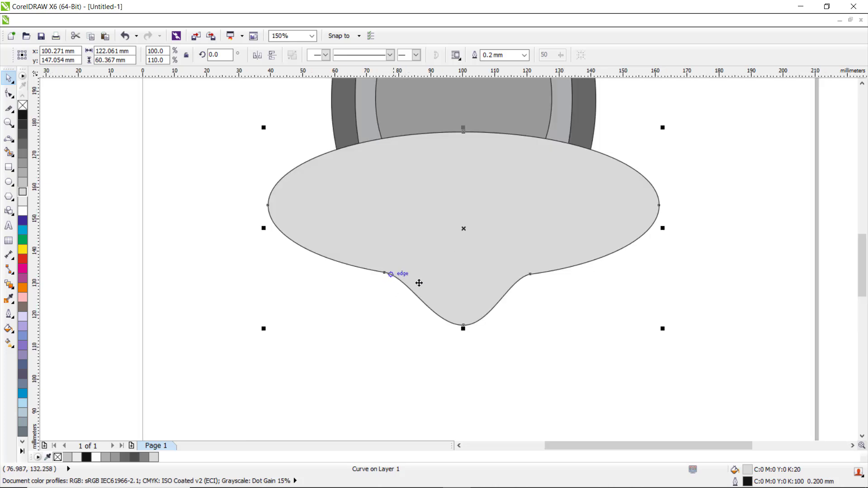
click(9, 93)
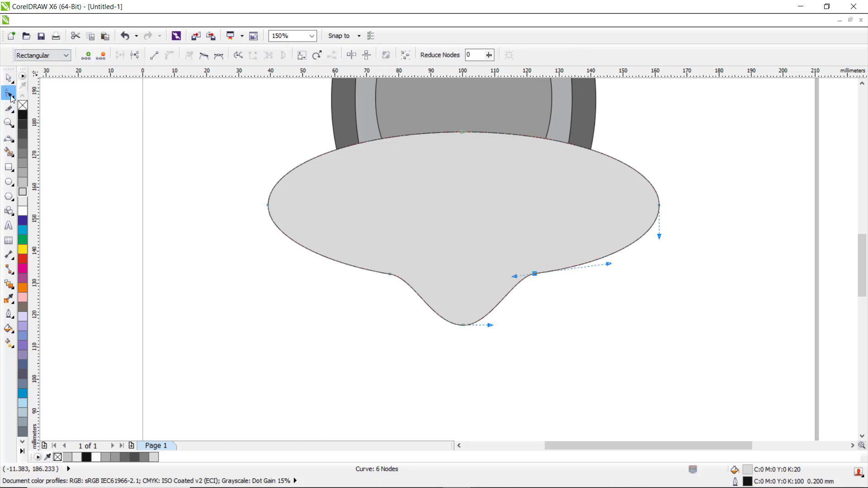
click(390, 275)
drag(390, 275, 394, 275)
drag(535, 274, 538, 275)
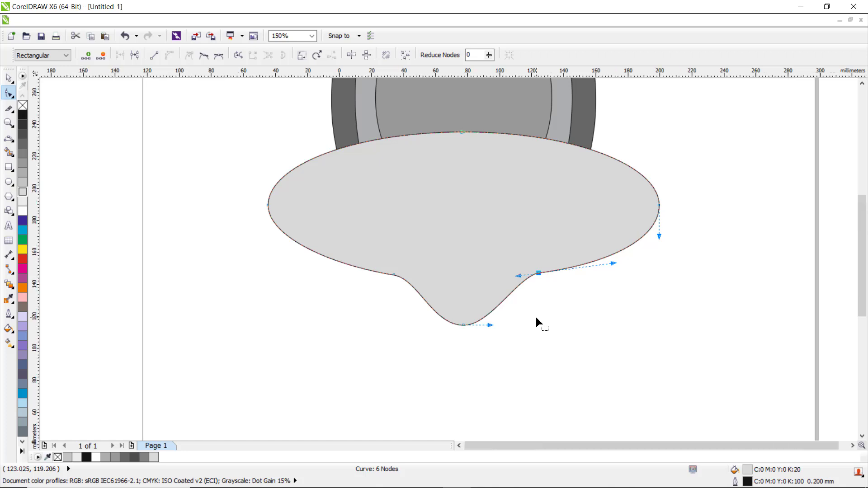
Move the bottom node of the tip about 2 mm to the right.
scroll(536, 317, down, 1)
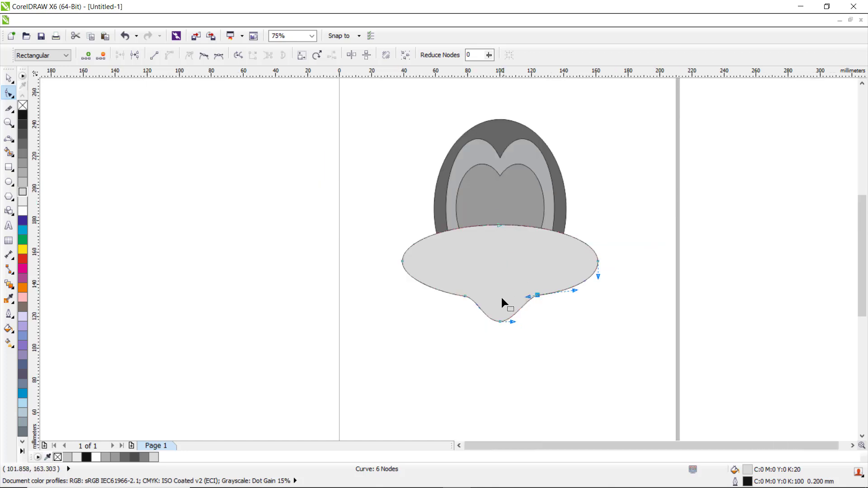
click(501, 322)
drag(503, 322, 505, 326)
click(551, 333)
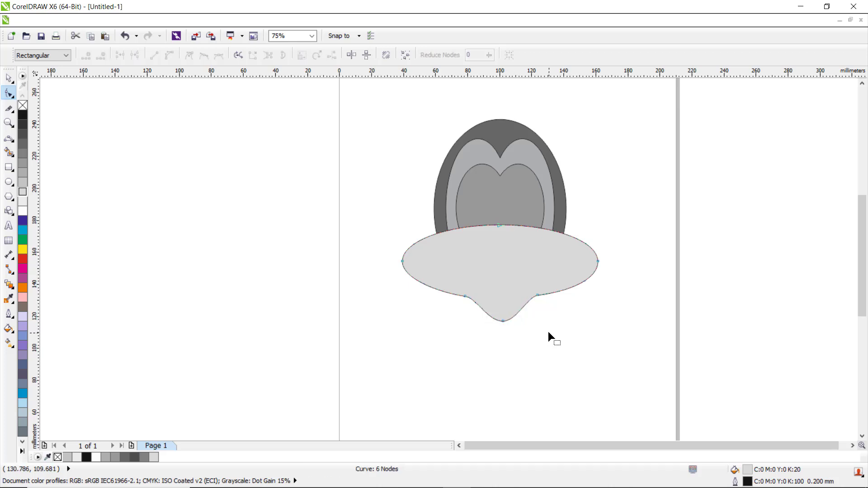
scroll(576, 235, up, 2)
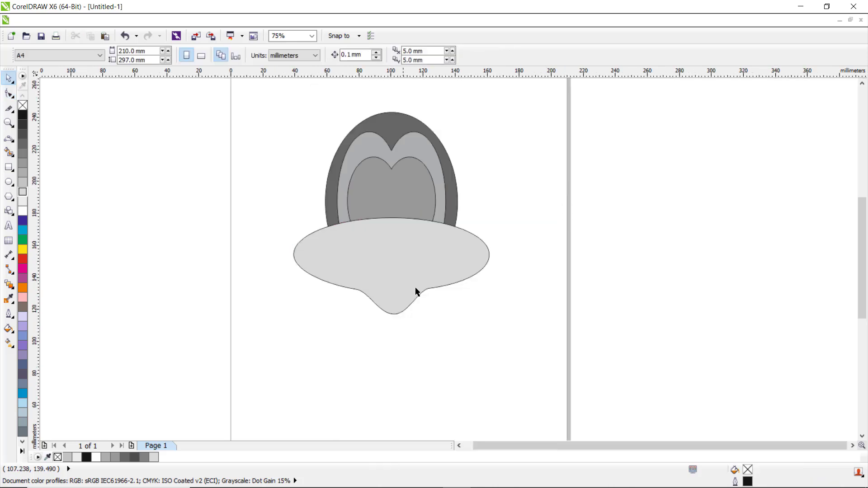
Start an outline with the Pen tool by drawing a horizontal line about 43 mm long across the top of the tip.
scroll(375, 302, up, 2)
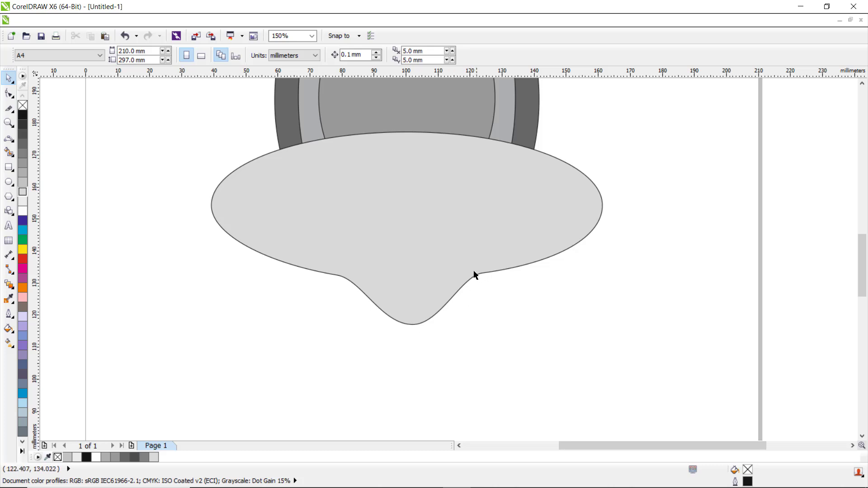
click(14, 142)
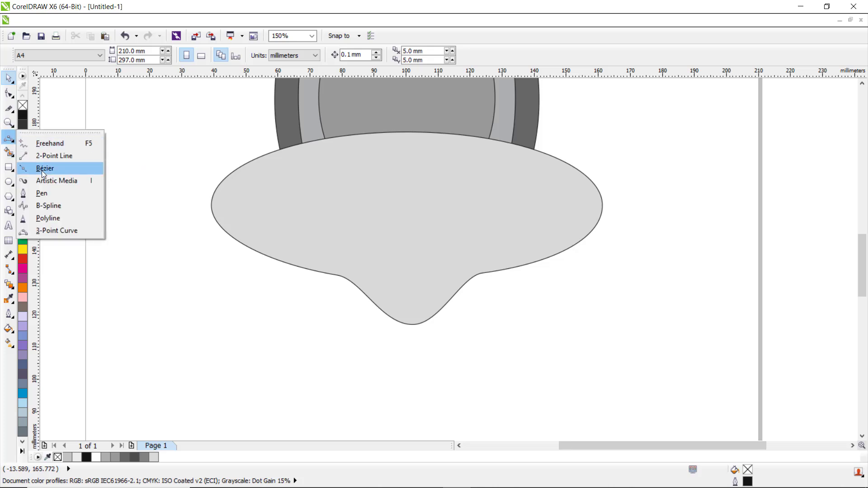
click(53, 194)
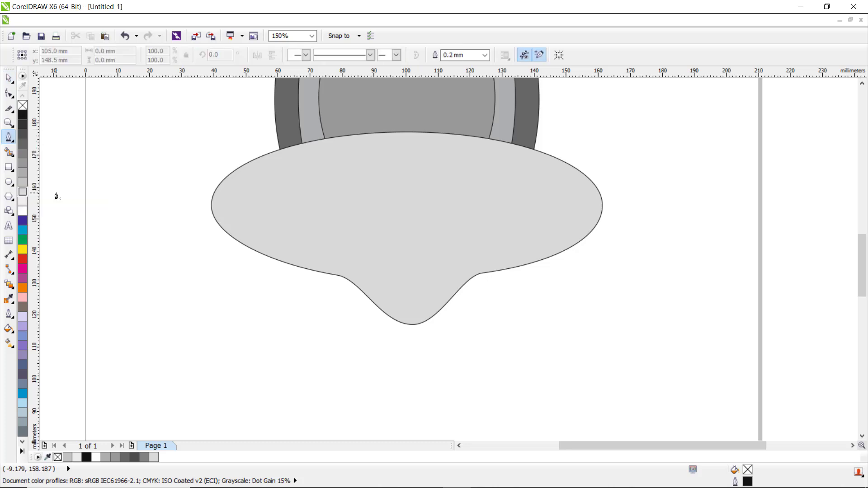
click(337, 279)
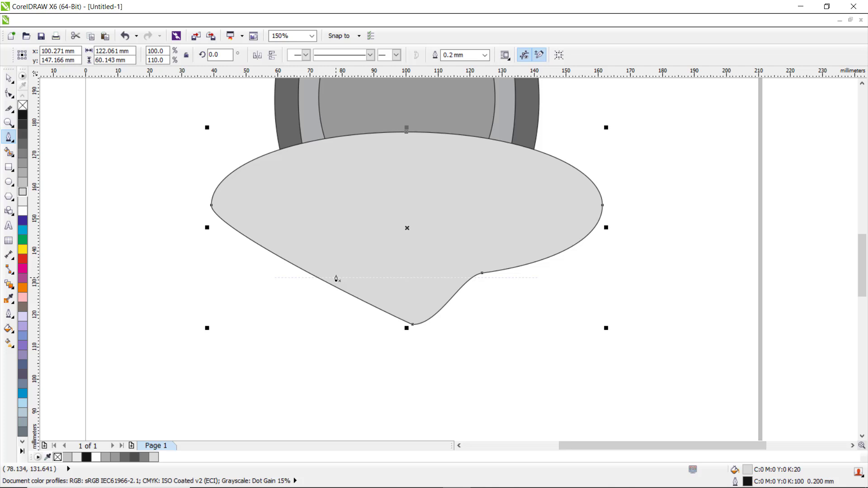
key(ctrl+z)
click(336, 268)
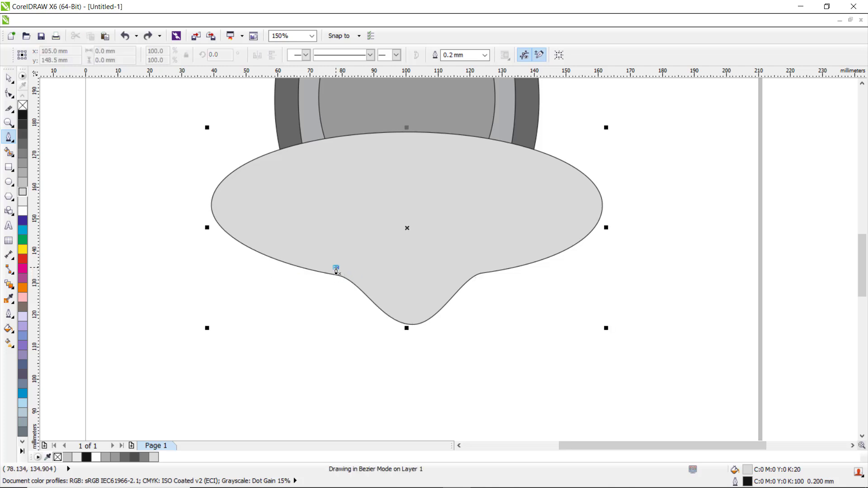
double_click(474, 271)
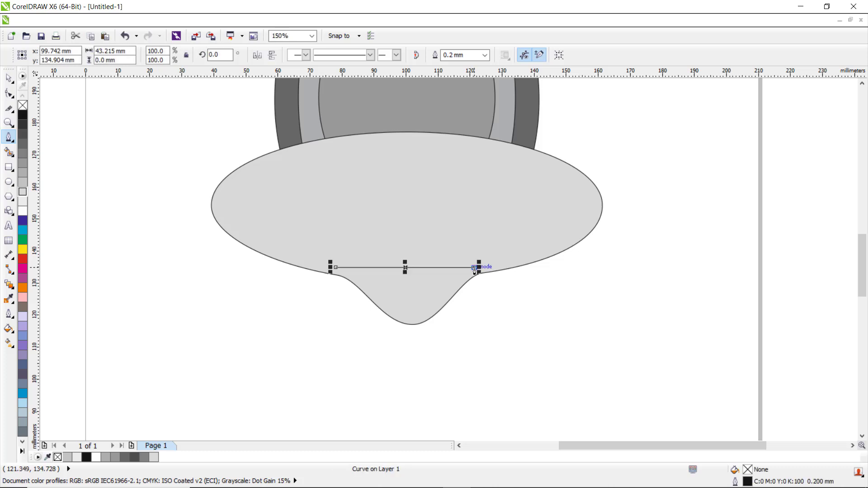
Trace just inside the tip's edge with short straight segments and close the outline at its starting point.
click(452, 292)
click(440, 301)
click(429, 310)
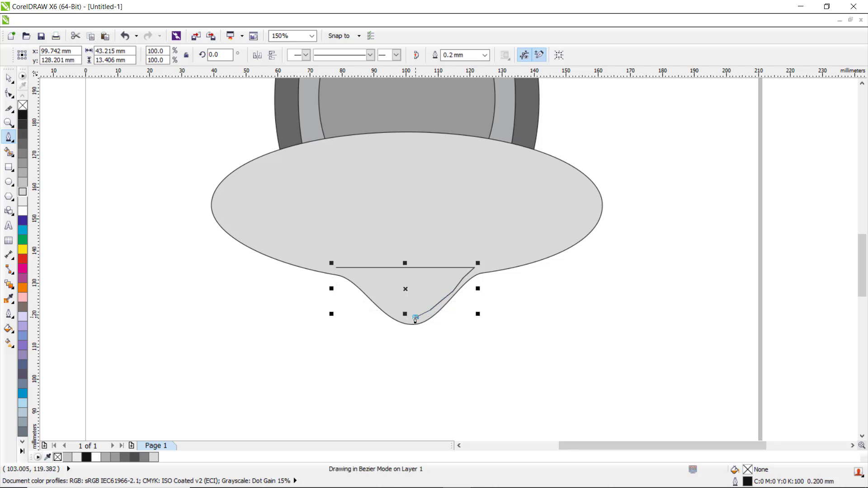
click(416, 317)
click(400, 312)
click(389, 305)
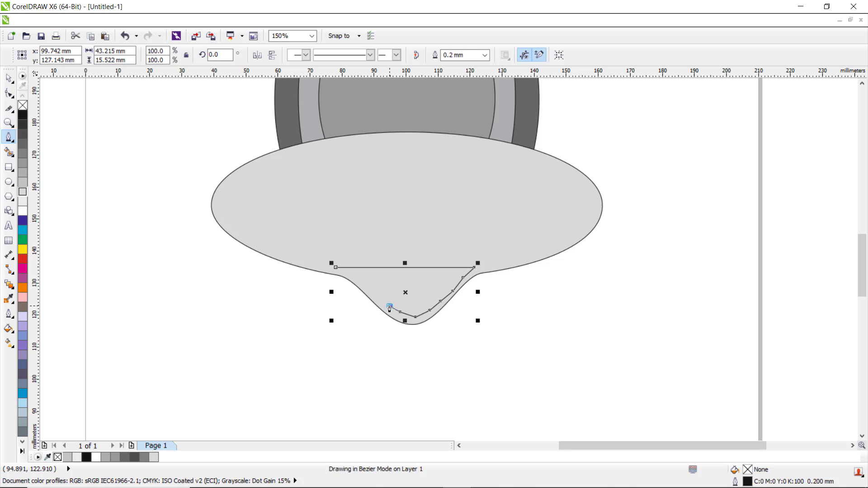
click(376, 292)
click(346, 277)
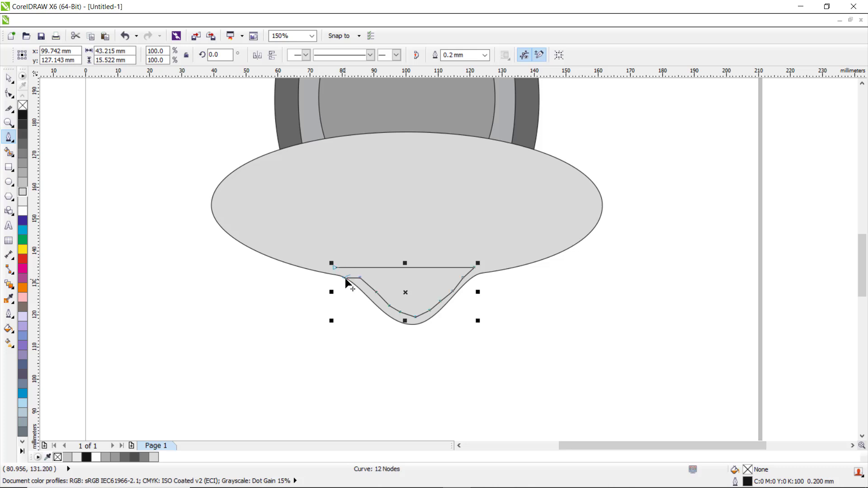
key(ctrl+z)
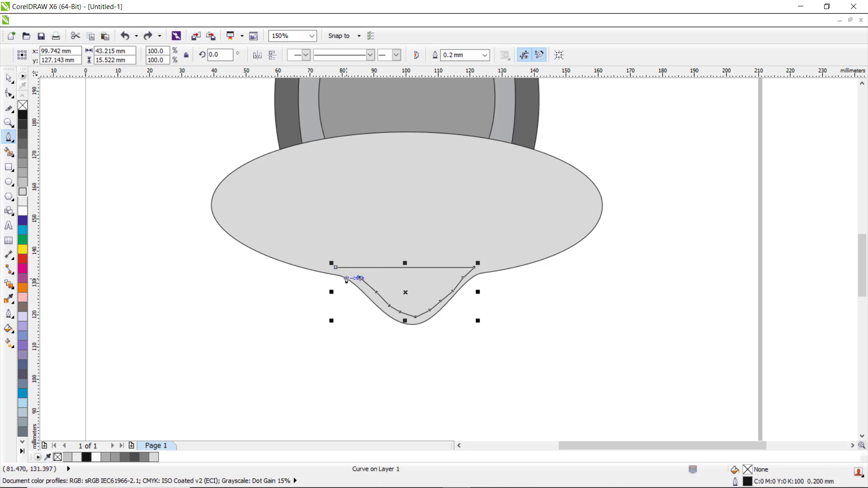
scroll(337, 276, up, 1)
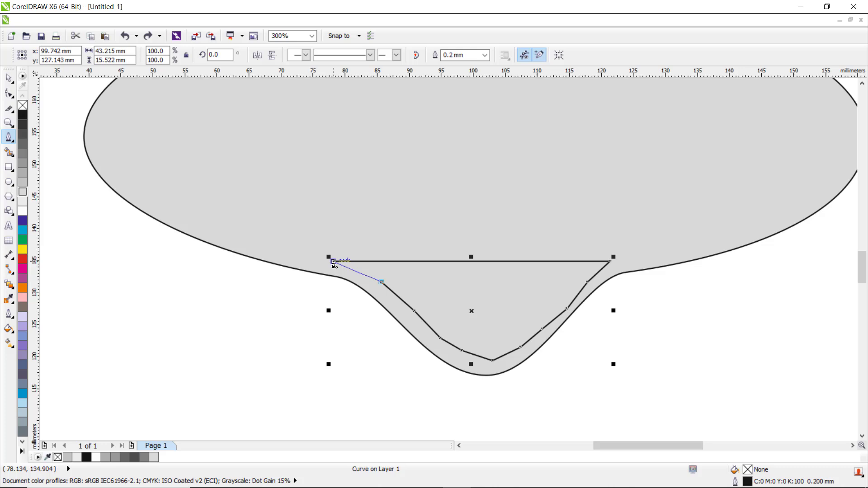
click(333, 262)
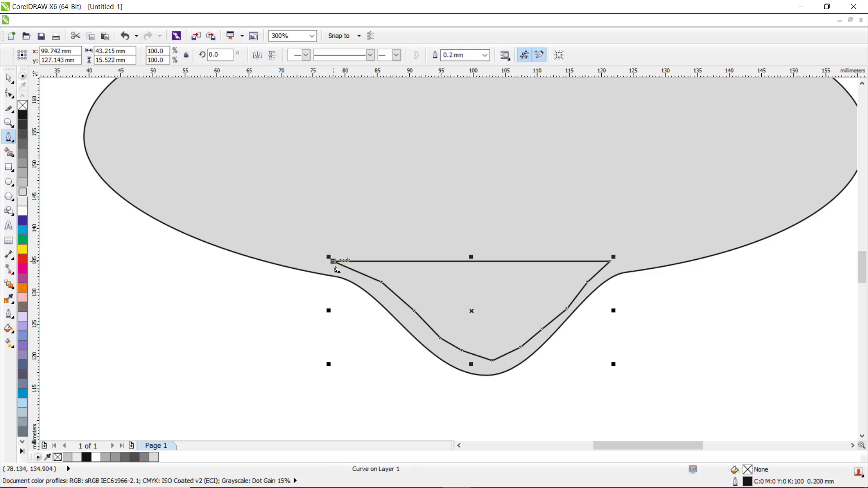
Convert the straight segments of the inner outline to curves.
click(9, 93)
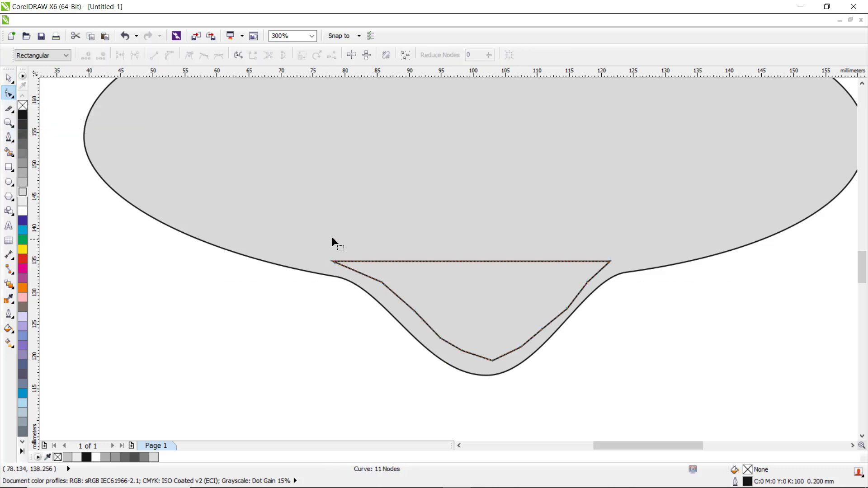
drag(312, 229, 659, 396)
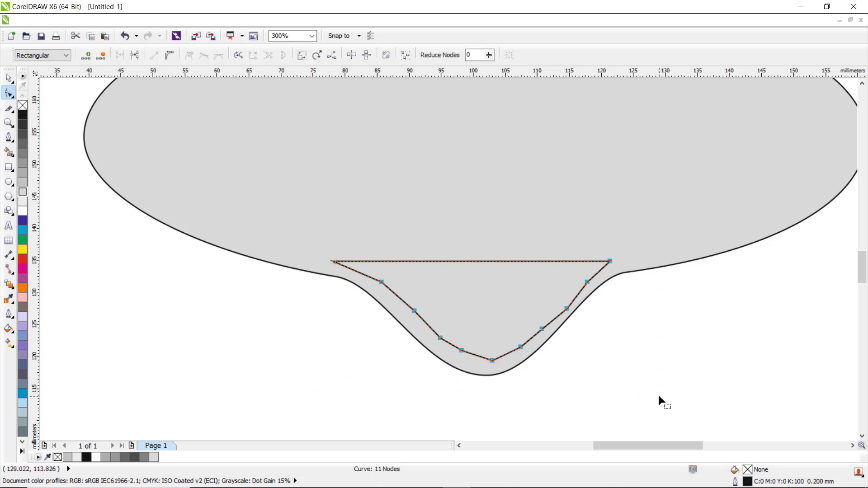
click(170, 55)
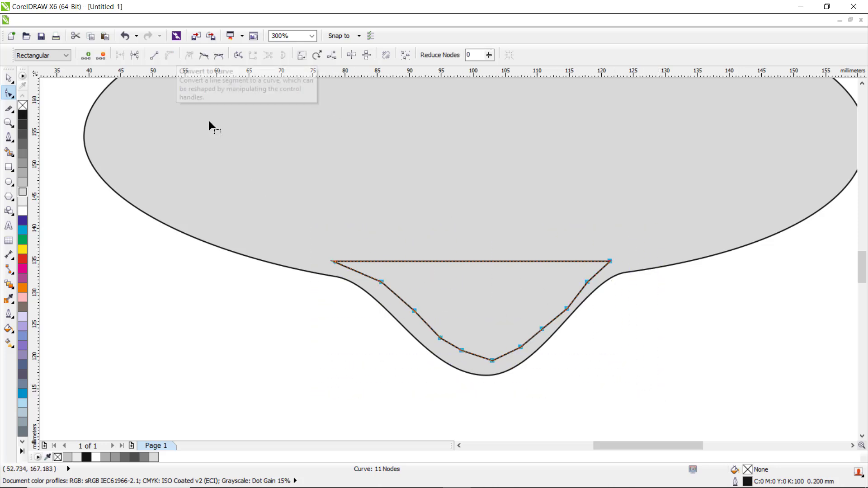
Delete the inner outline's lower nodes, keeping only its two upper corner nodes.
click(384, 383)
drag(647, 413, 362, 276)
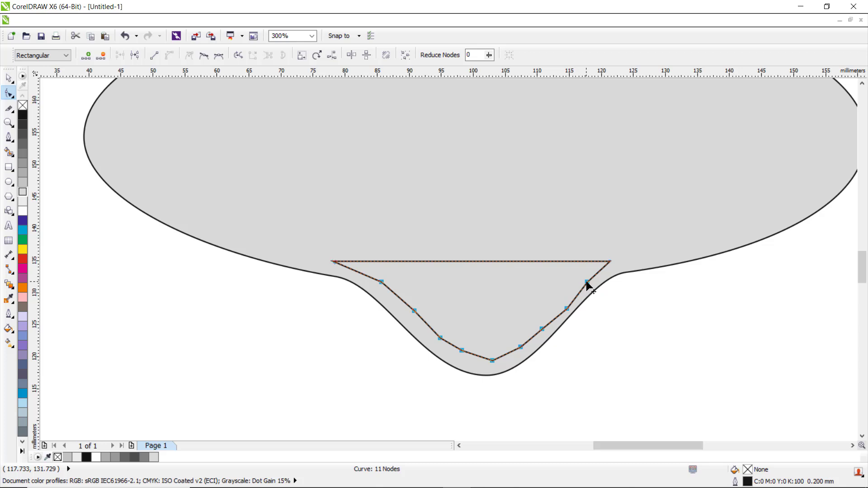
drag(628, 406, 368, 277)
key(Delete)
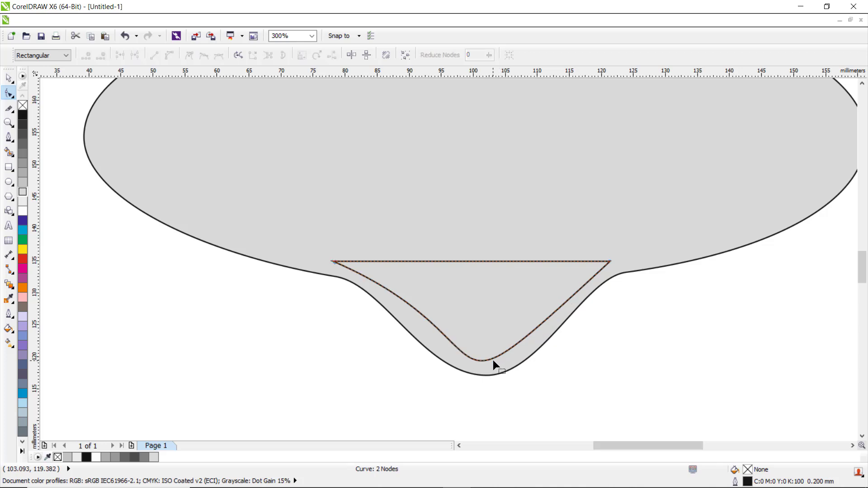
Adjust the two handles of the inner outline's lower curve to give it an even, rounded bottom above the tip.
click(333, 262)
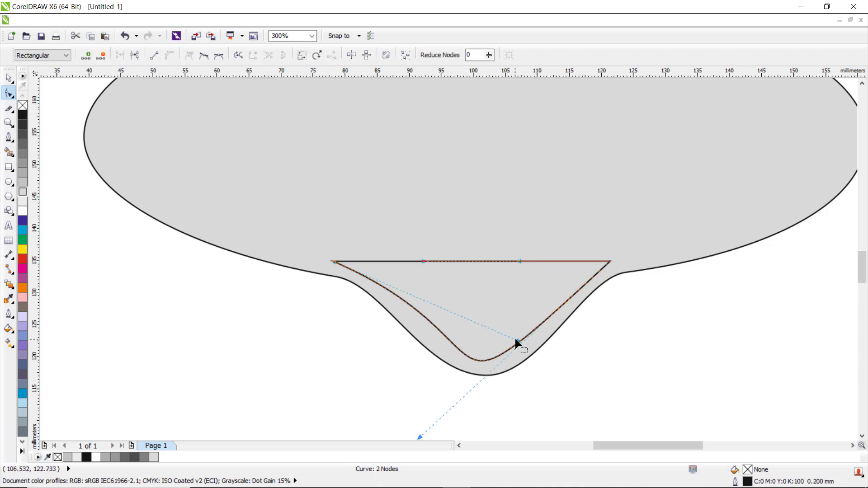
drag(517, 340, 481, 342)
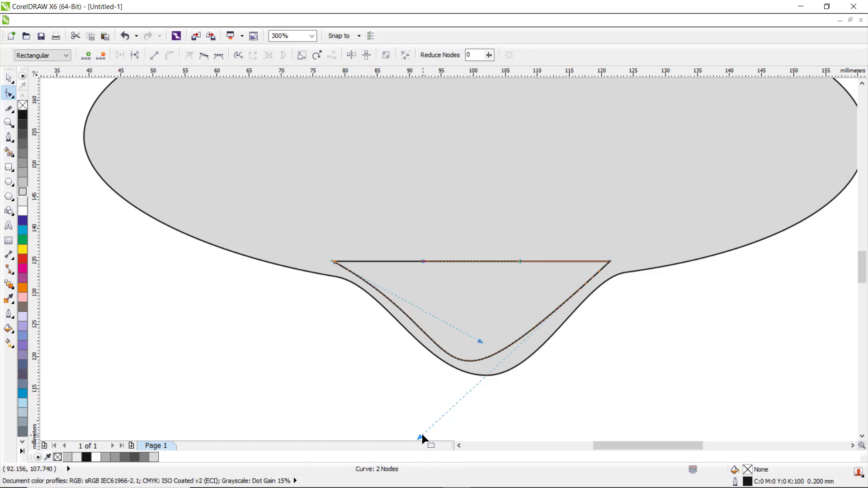
drag(419, 436, 483, 397)
drag(479, 334, 478, 359)
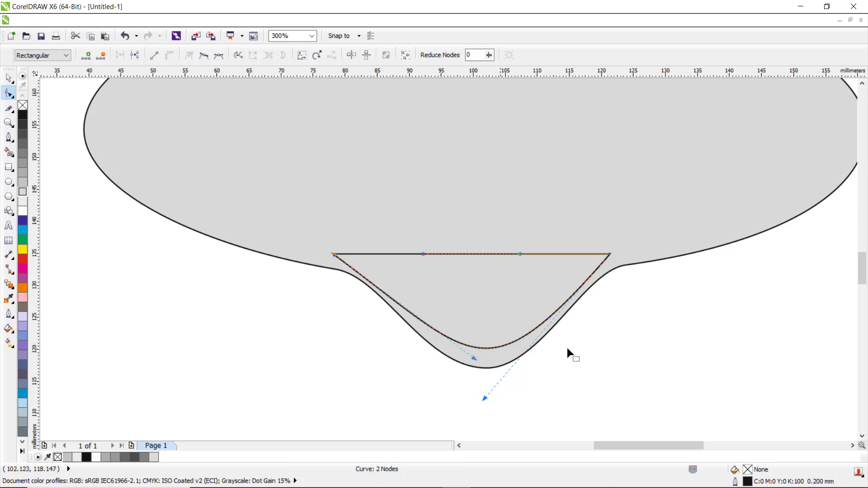
Move the rounded triangular outline straight up about 10 mm.
scroll(531, 294, down, 2)
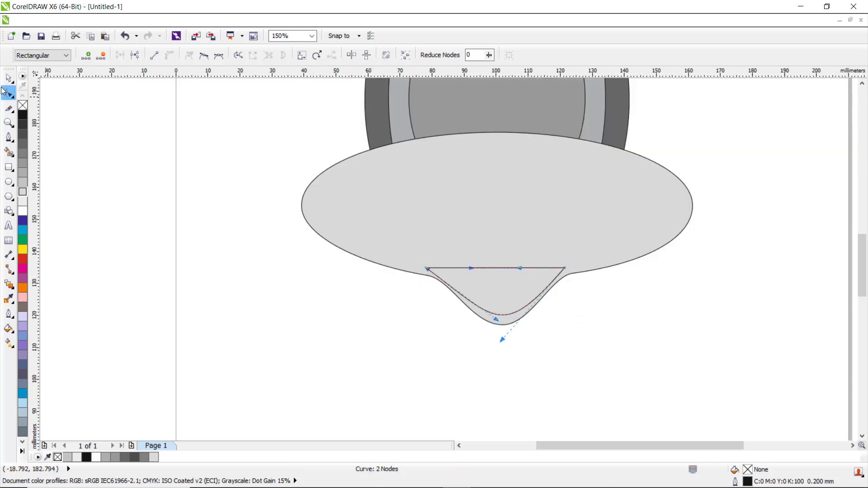
click(9, 78)
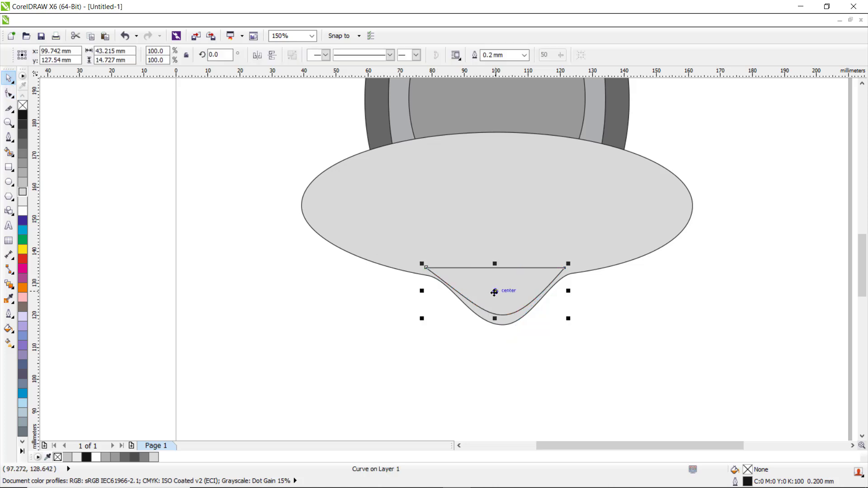
drag(503, 290, 496, 262)
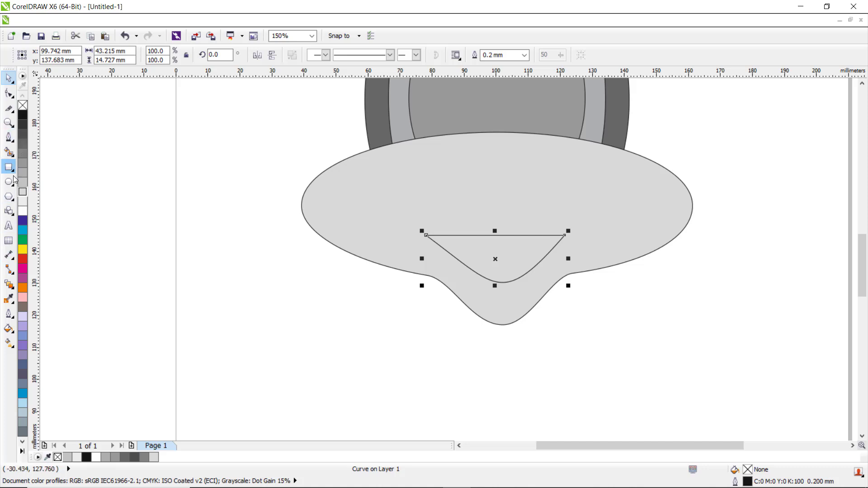
Draw a downward-bowing 3-point curve about 67 mm wide and 12 mm deep just above the rounded triangular outline.
click(14, 142)
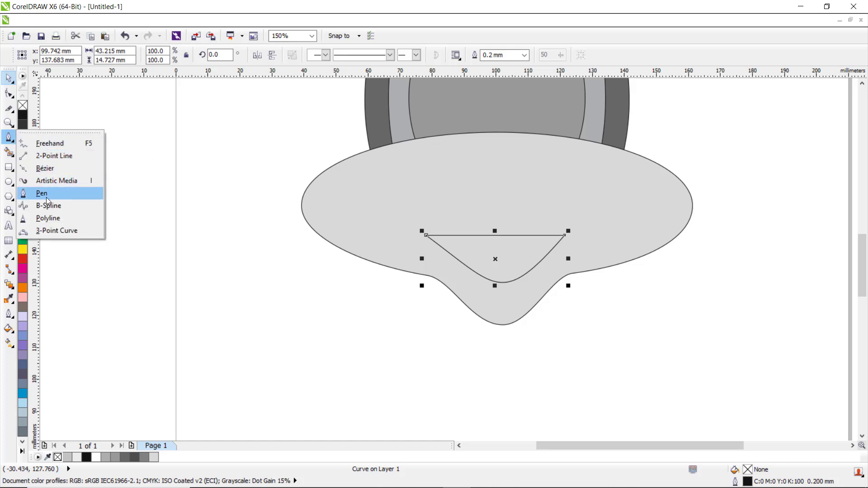
click(51, 231)
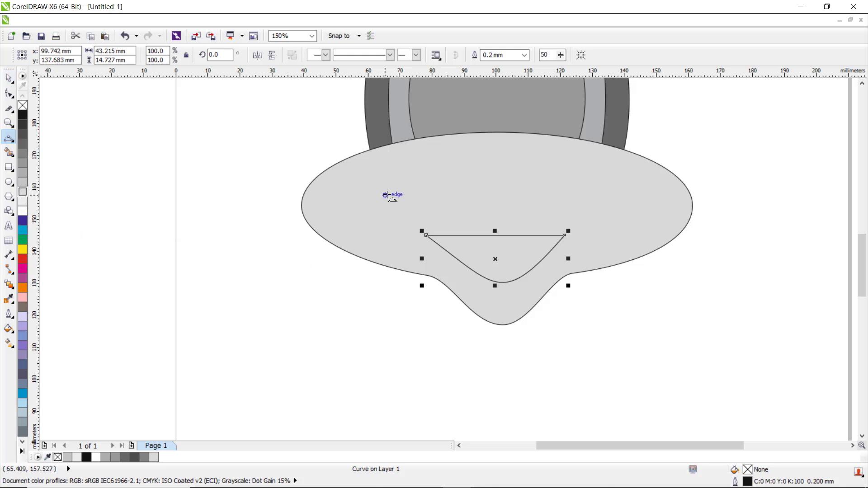
drag(385, 195, 599, 191)
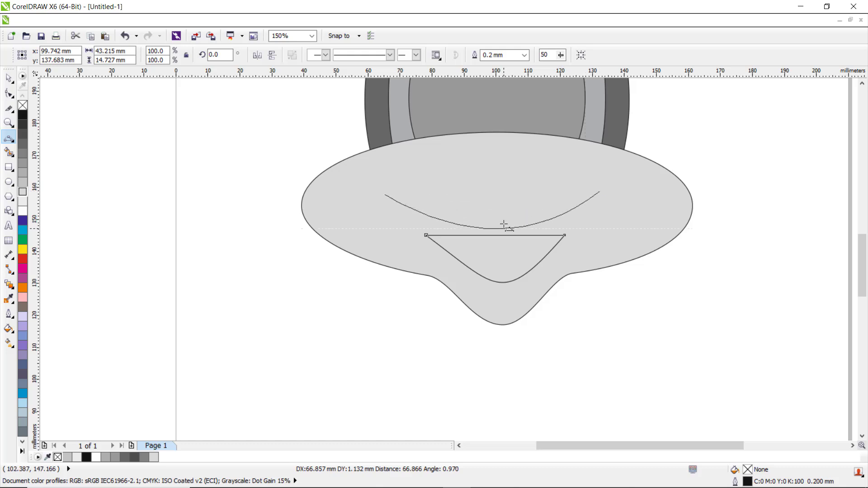
click(504, 224)
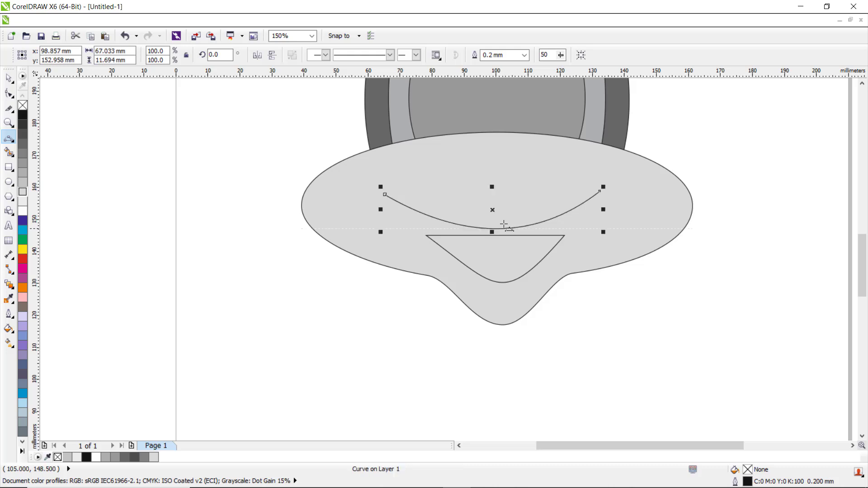
key(space)
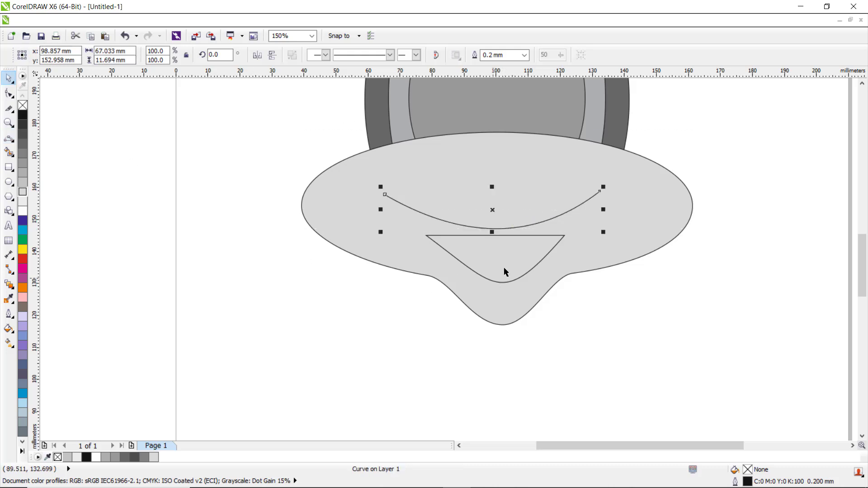
Flatten the curved line's bow to about 9 mm deep and extend its right end for a width of about 70 mm.
click(9, 93)
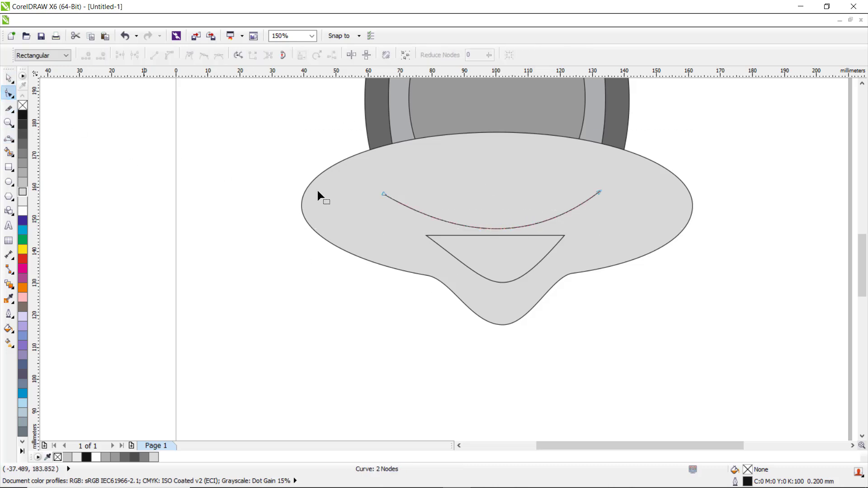
click(601, 192)
drag(539, 237, 536, 227)
drag(464, 240, 467, 231)
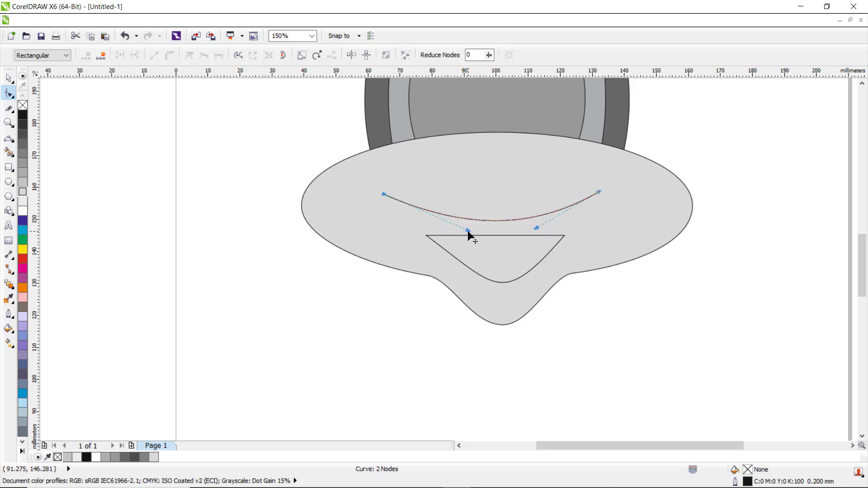
drag(602, 192, 608, 194)
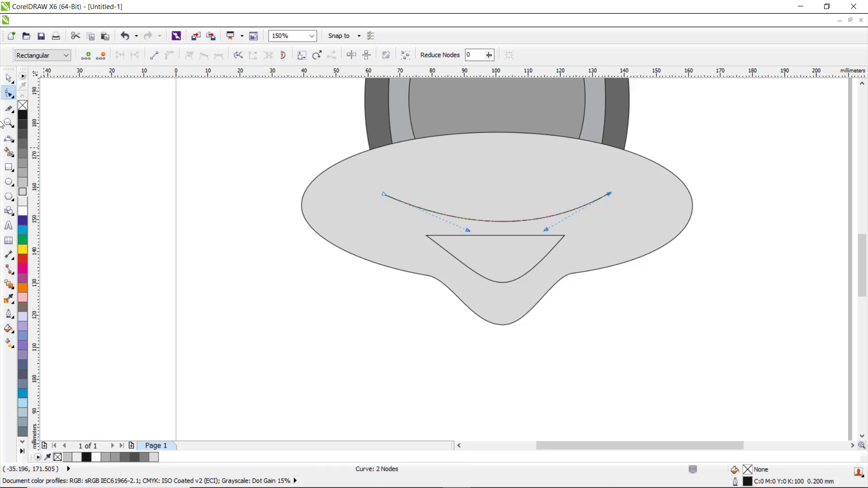
Set the curved line's outline width to 0.5 mm.
click(8, 78)
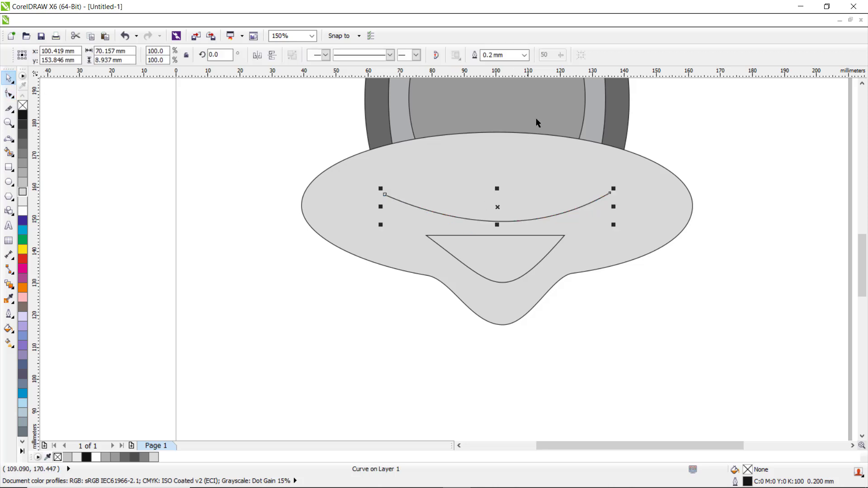
click(525, 56)
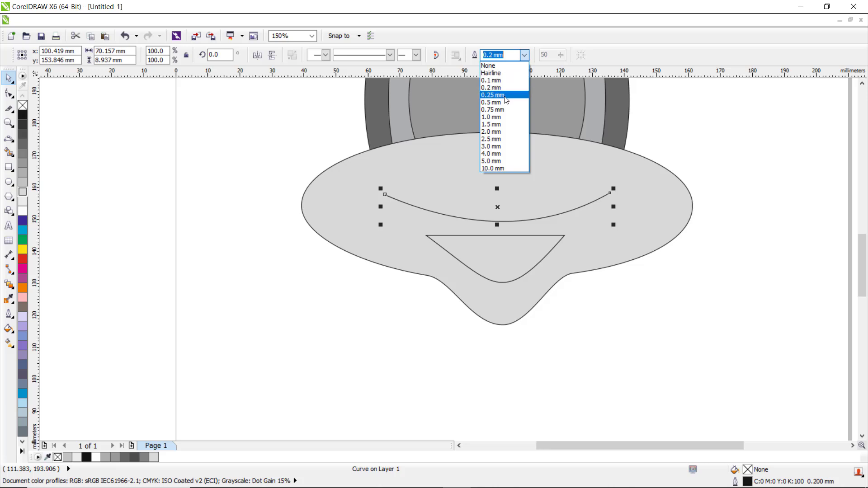
click(503, 103)
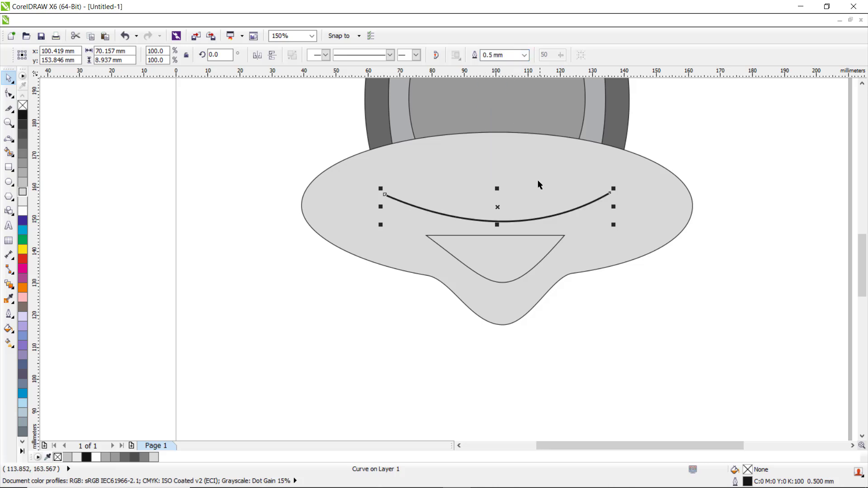
Move the rounded triangle up about 4 mm until its top edge meets the lowest part of the curved line.
scroll(502, 255, up, 2)
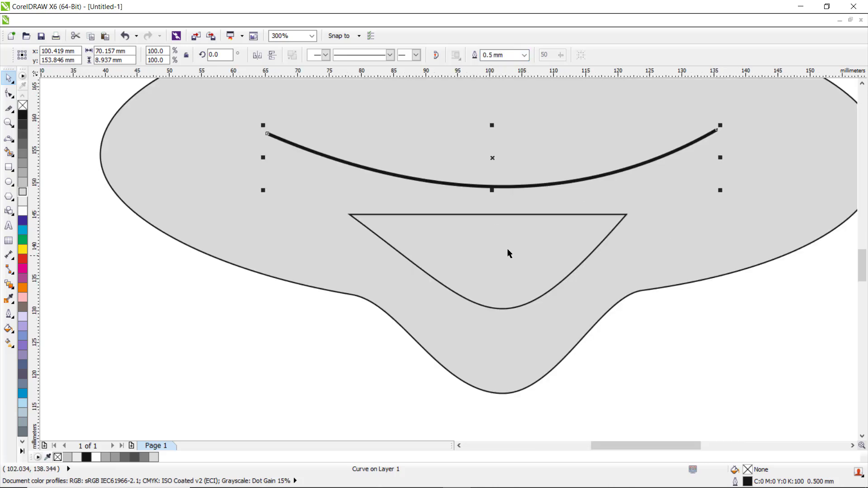
click(514, 226)
drag(496, 214, 498, 192)
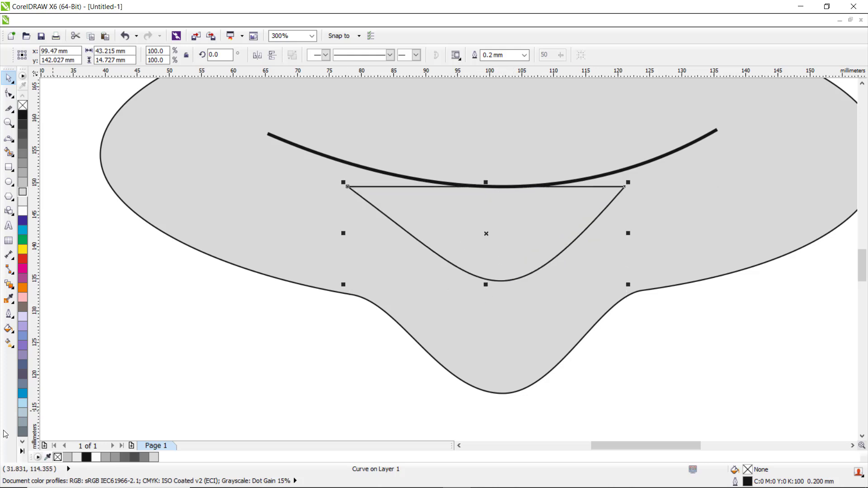
Apply a linear fountain fill to the rounded triangle, running from mid-grey at the left to white at the right.
click(9, 345)
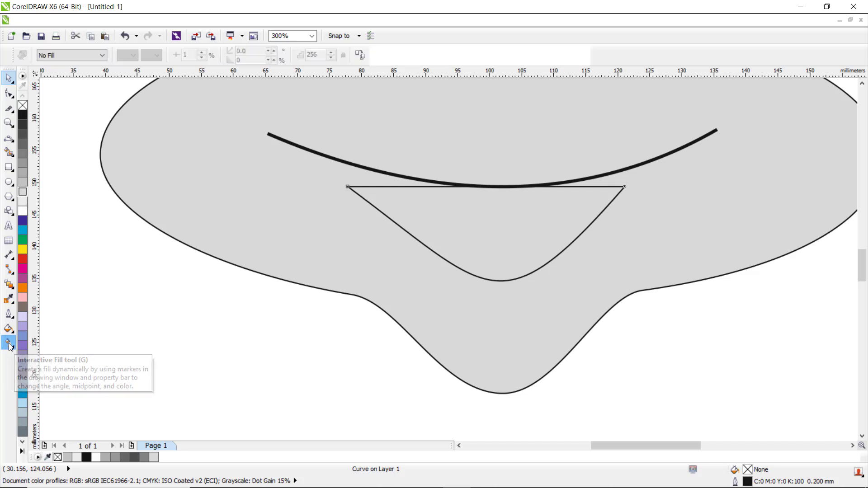
drag(423, 208, 588, 238)
click(423, 209)
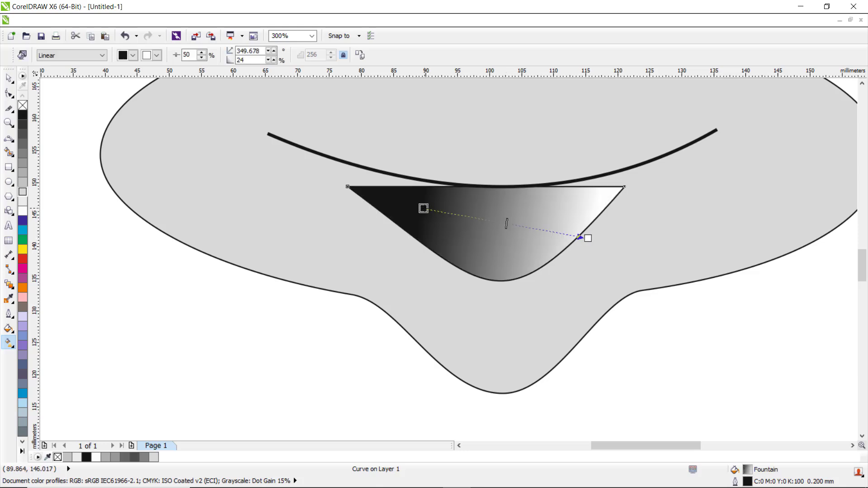
click(23, 163)
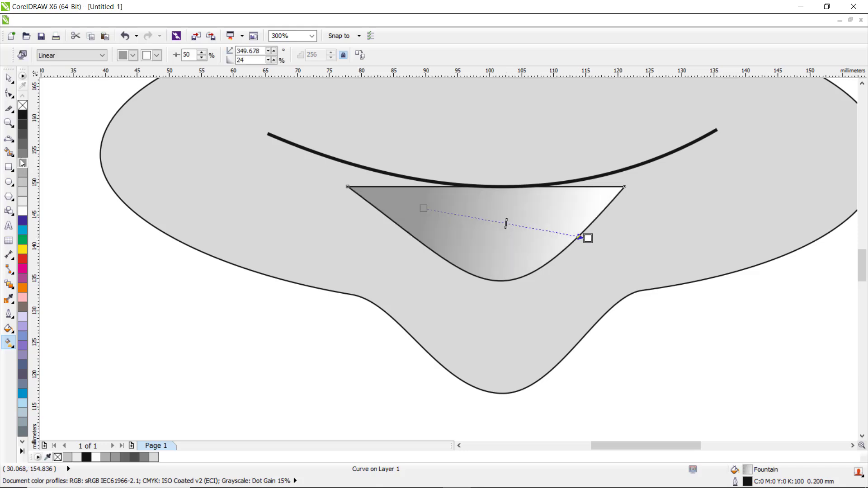
click(9, 77)
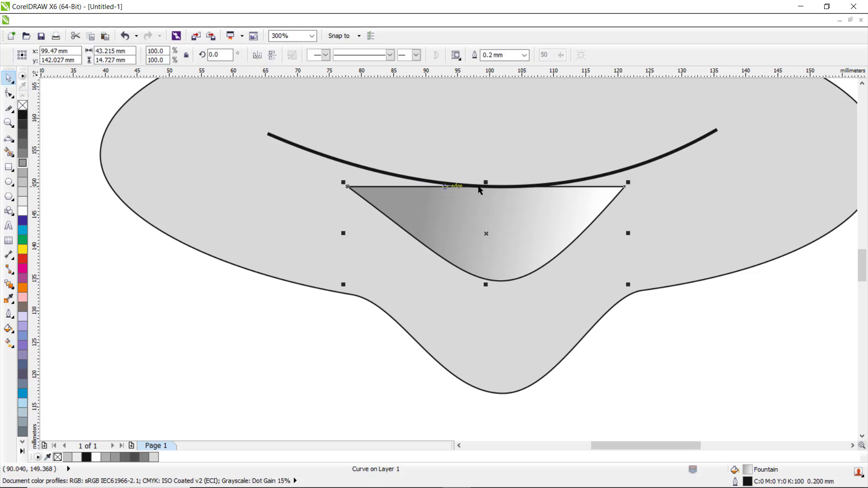
Place the rounded triangle's upper left node on the curved line and bend the adjoining top edge to follow the line.
scroll(494, 172, up, 1)
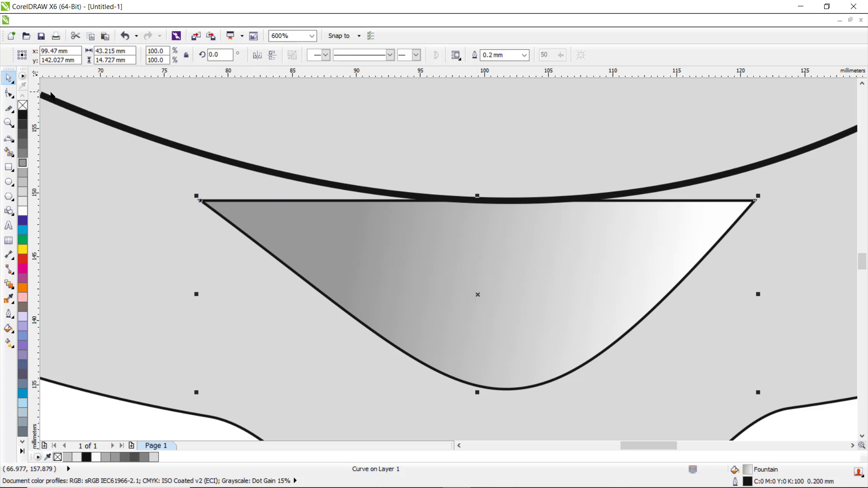
click(10, 96)
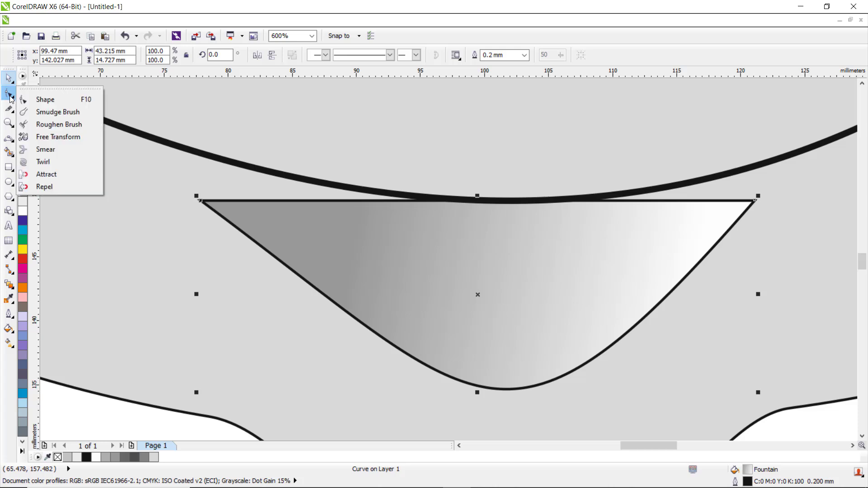
click(45, 100)
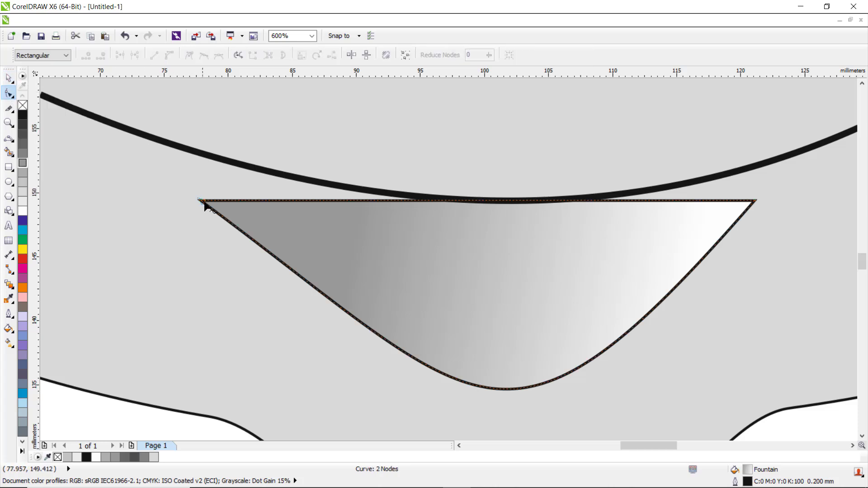
drag(204, 204, 204, 187)
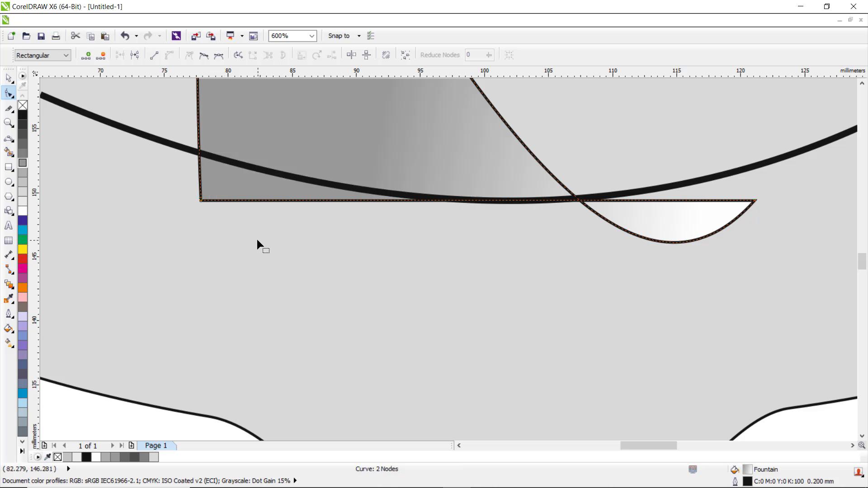
key(ctrl+z)
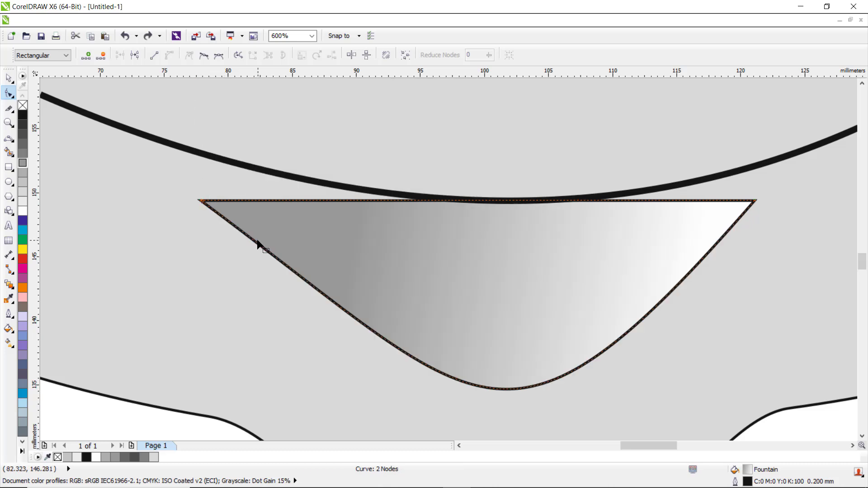
drag(202, 204, 222, 160)
drag(403, 172, 388, 210)
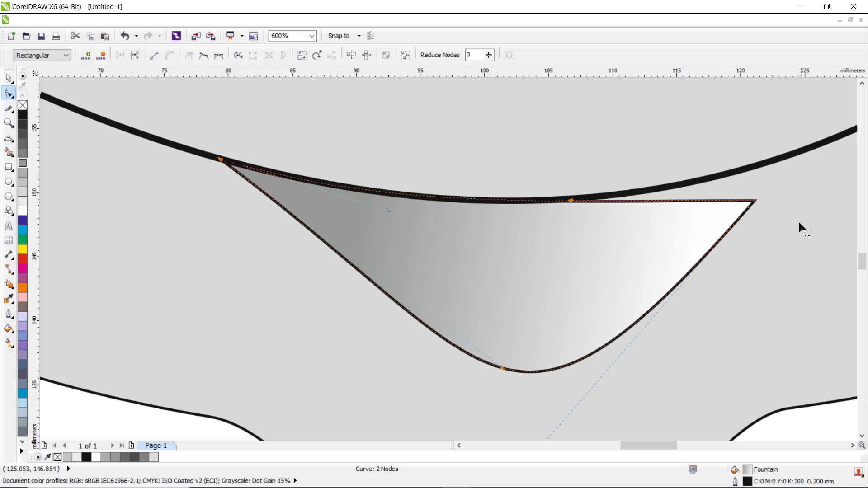
Place the triangle's upper right node on the curved line, fit the top edge to the line and even out the rounded bottom.
drag(755, 201, 758, 165)
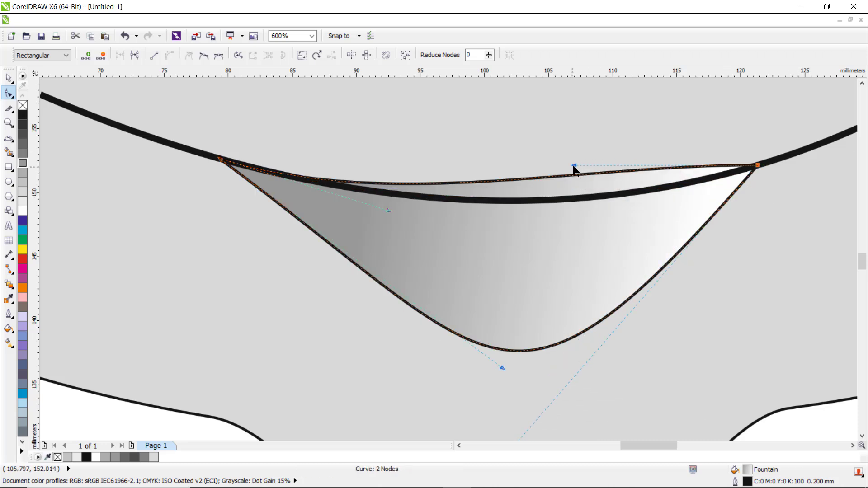
drag(572, 167, 555, 213)
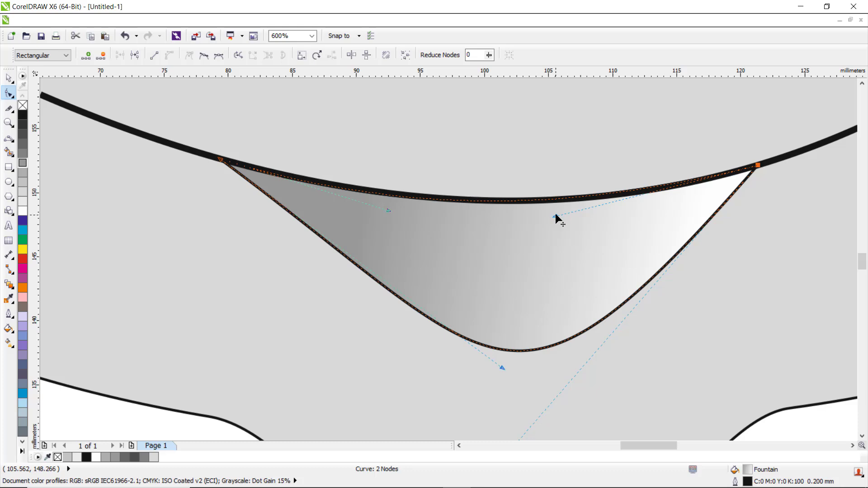
drag(502, 367, 488, 382)
scroll(547, 335, down, 2)
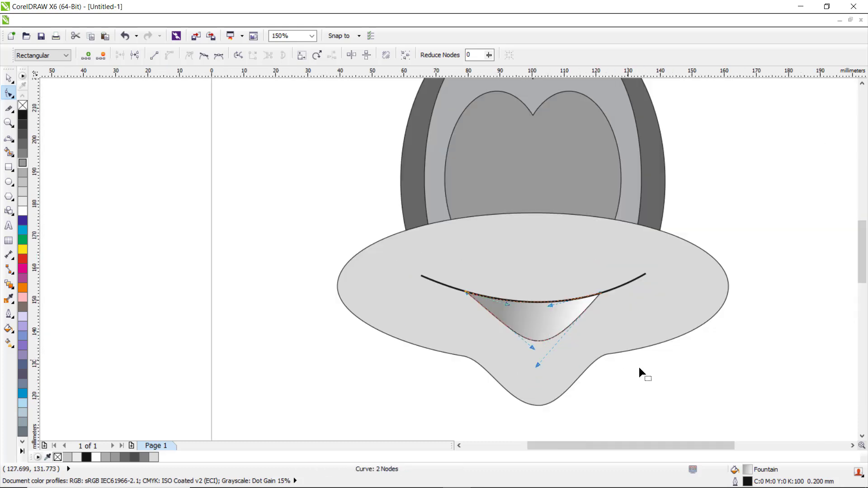
click(667, 402)
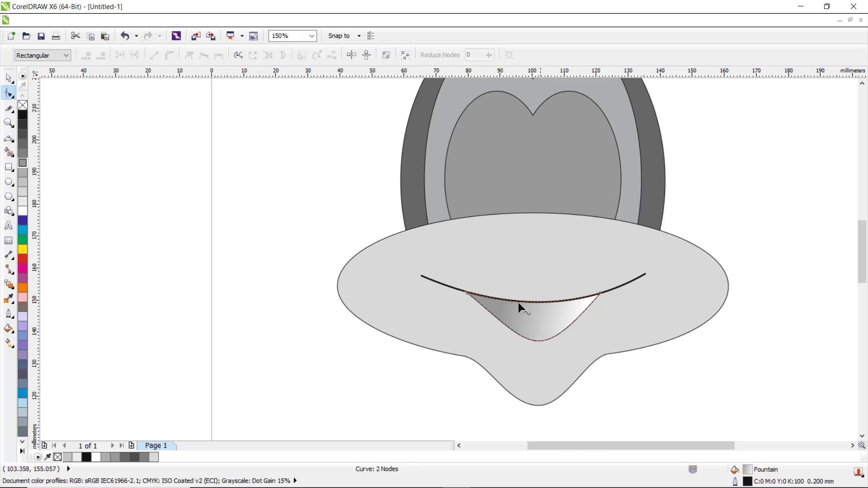
click(8, 78)
Draw an upright ellipse about 12 mm wide and 20 mm high in the empty area left of the figure.
scroll(313, 257, down, 1)
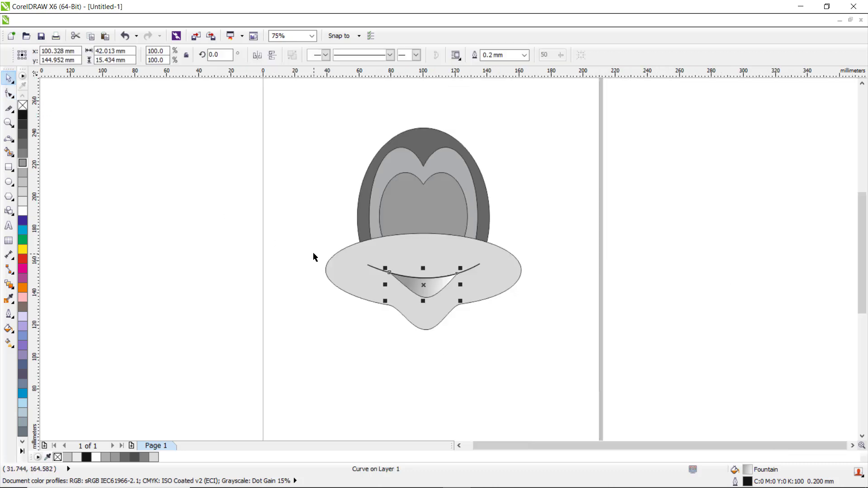
scroll(391, 208, up, 1)
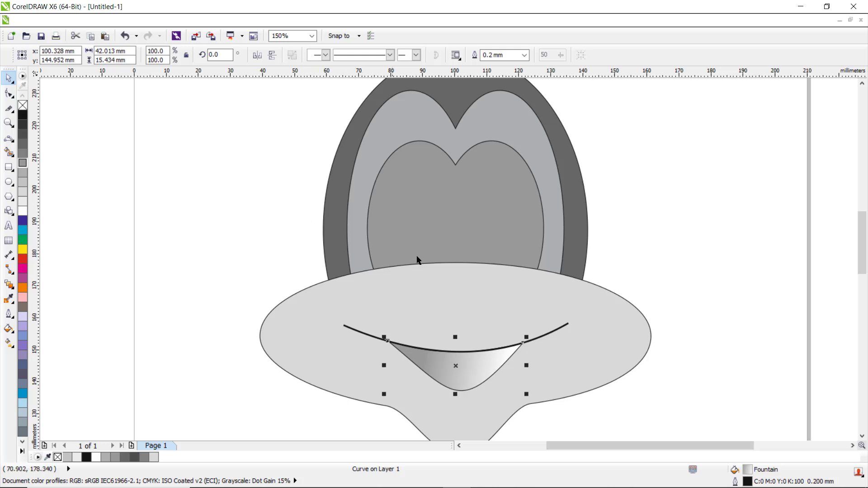
click(9, 182)
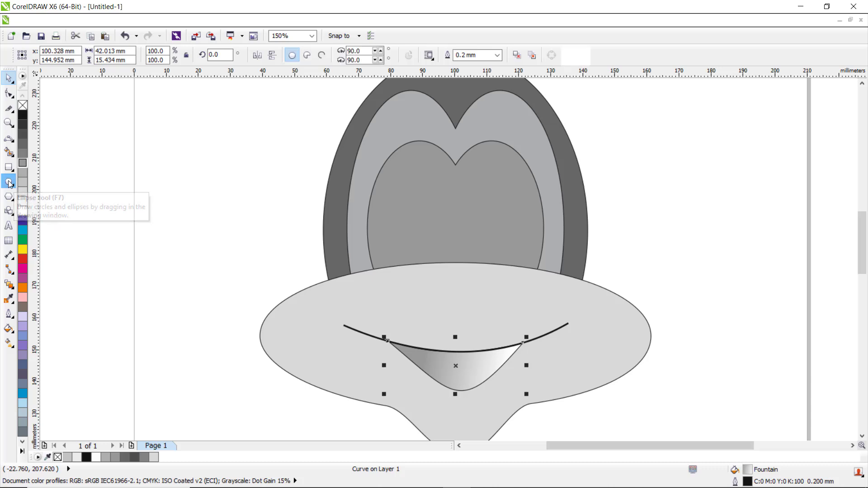
drag(174, 172, 220, 244)
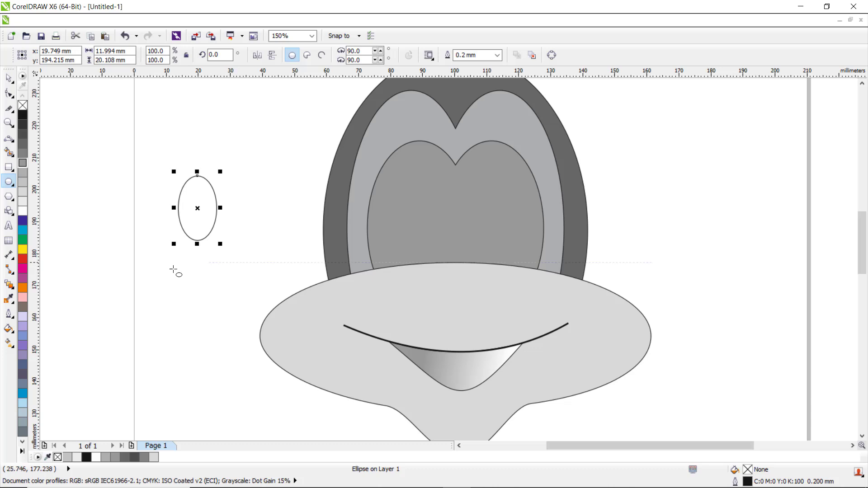
Apply a radial fountain fill from a white centre to black to the small ellipse, shifting the highlight upward with a 20% edge pad.
click(12, 346)
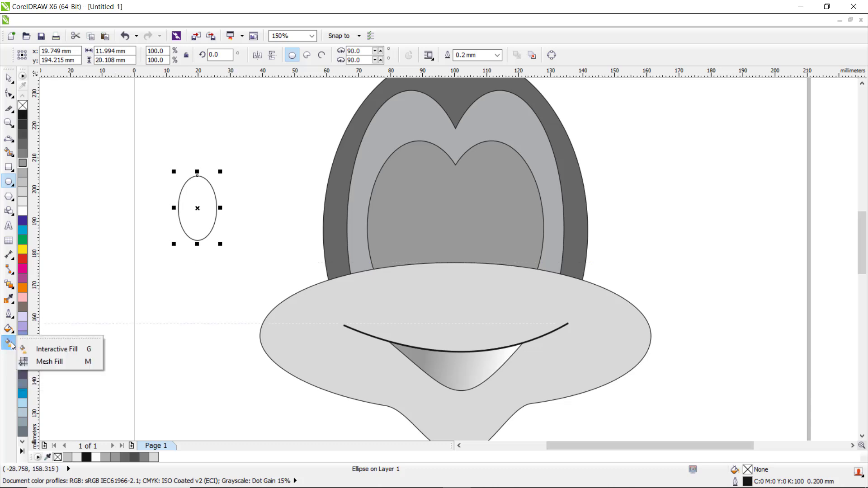
click(48, 348)
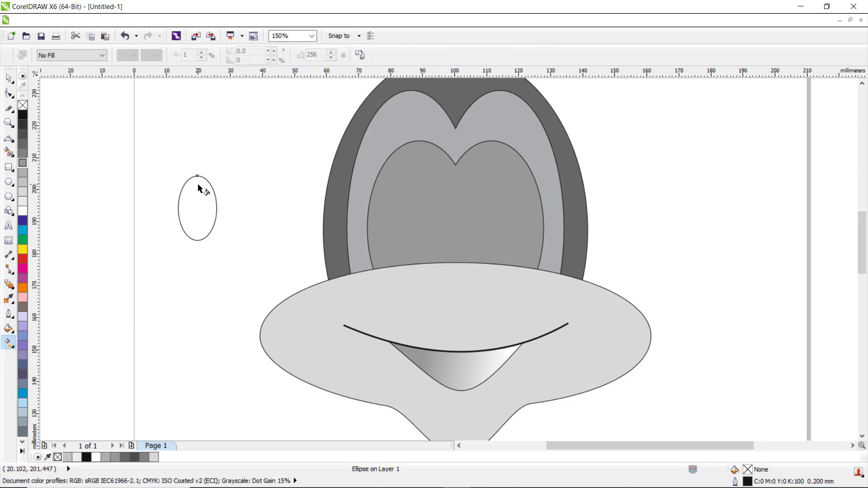
drag(198, 184, 197, 261)
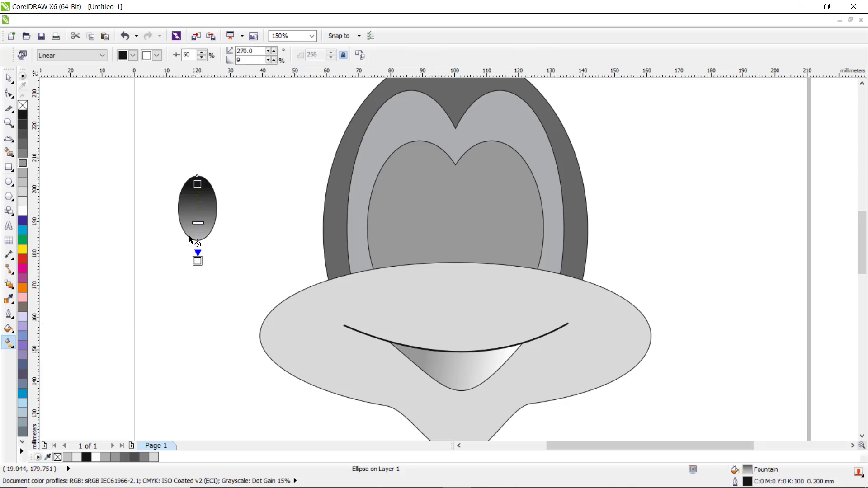
click(92, 56)
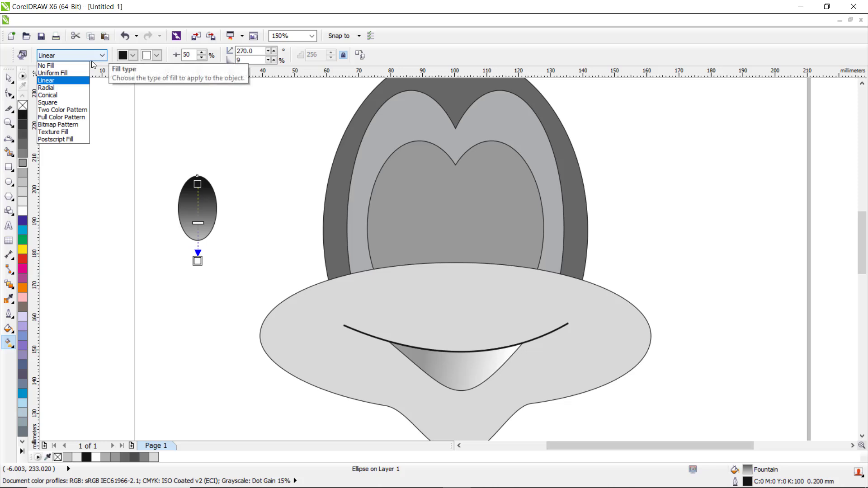
click(60, 87)
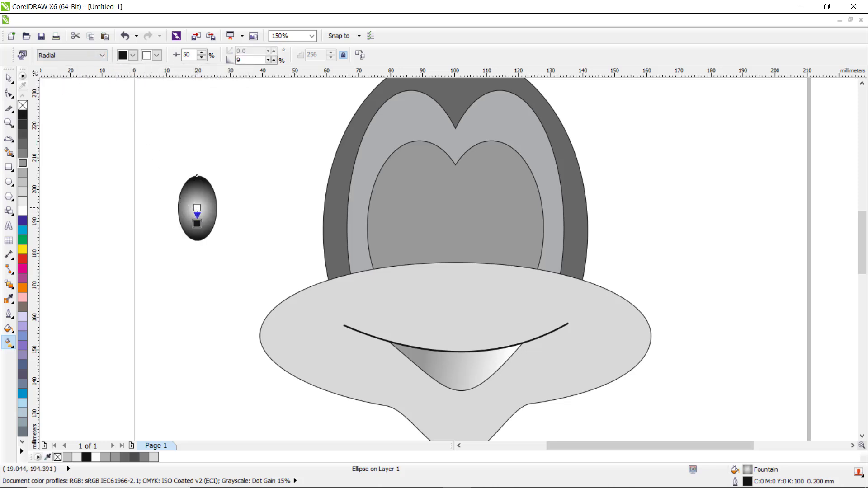
mouse_move(195, 207)
mouse_down()
mouse_move(195, 196)
mouse_move(196, 207)
mouse_up()
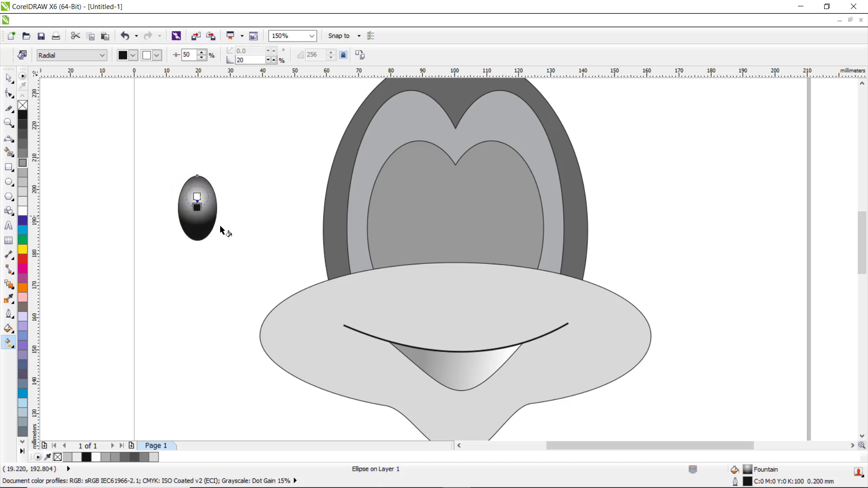
Move the small ellipse onto the lower left of the innermost grey shape, overlapping the wide ellipse's upper edge.
click(8, 78)
drag(196, 210, 409, 245)
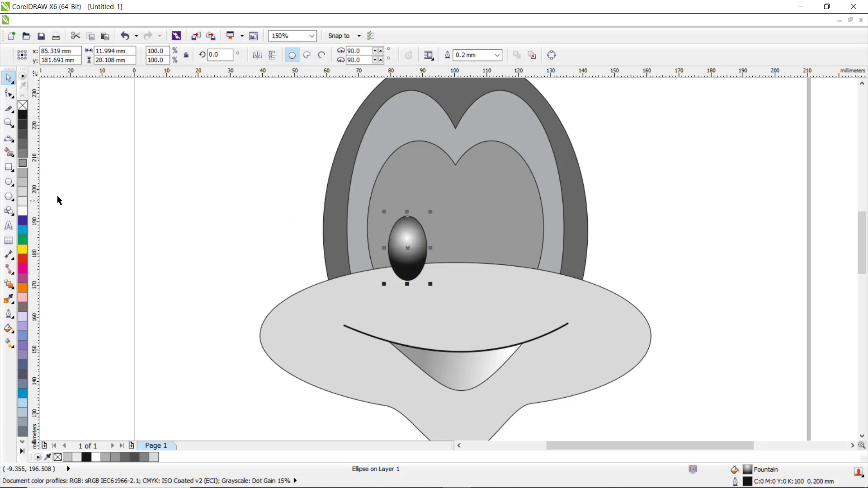
Tighten the radial highlight of the small ellipse interactively to an edge pad of 32%.
click(9, 343)
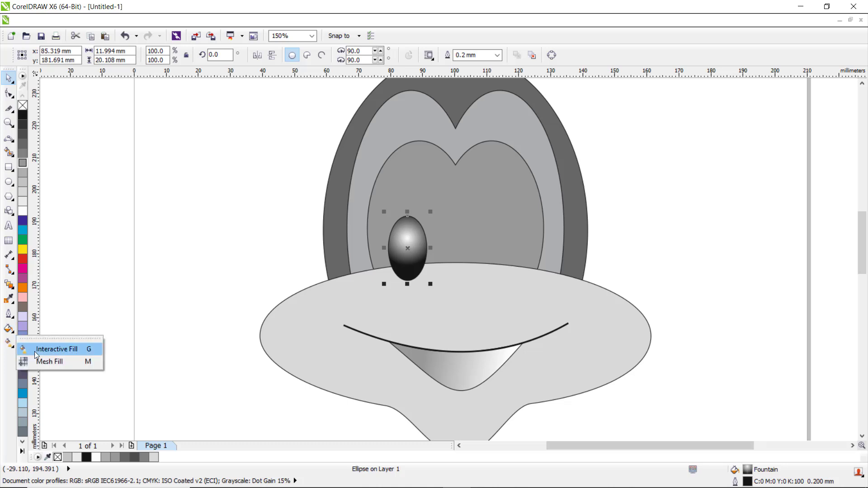
click(53, 351)
scroll(413, 240, up, 3)
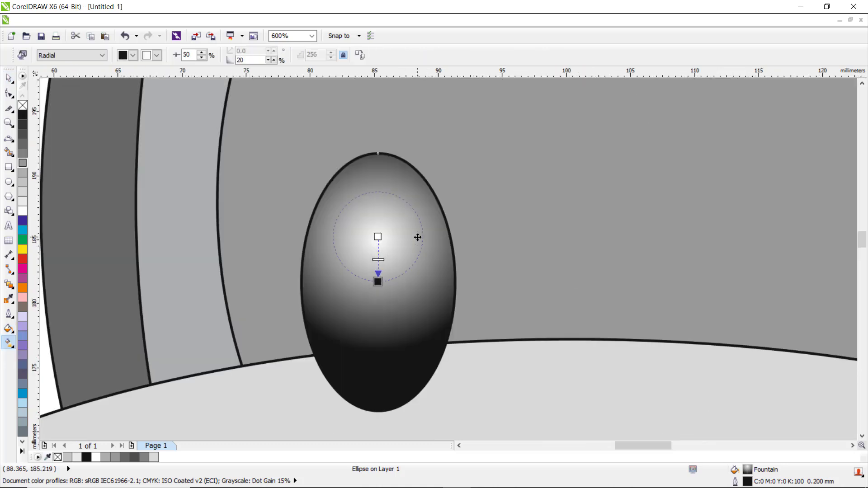
drag(377, 282, 378, 264)
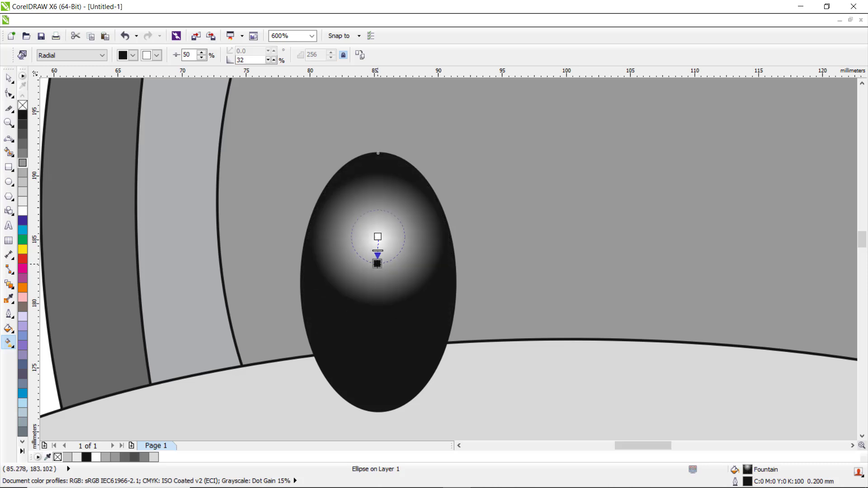
scroll(376, 263, down, 3)
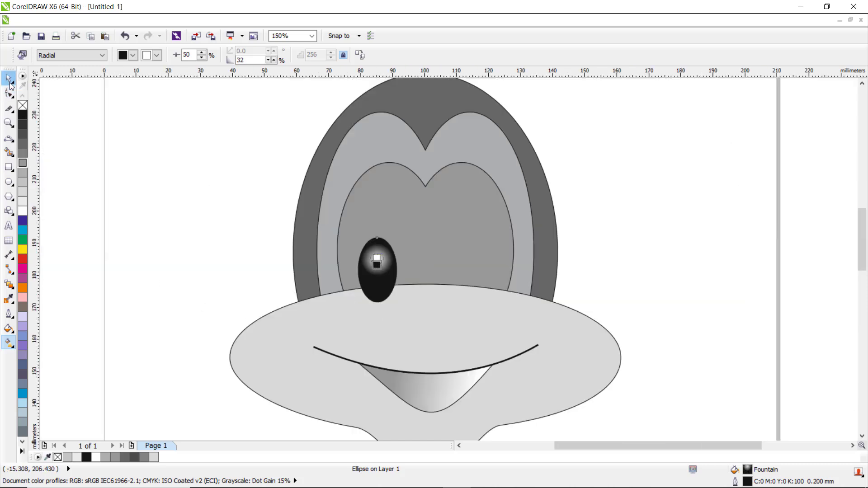
click(9, 83)
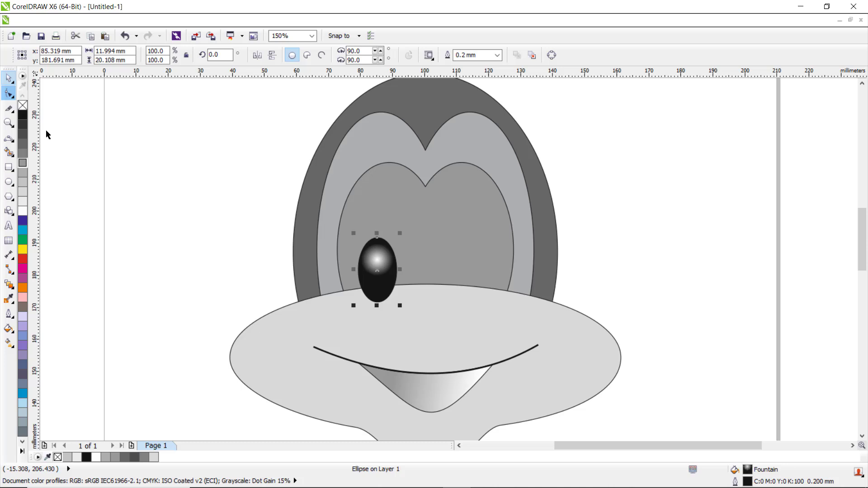
Order the small eye ellipse behind the wide light grey ellipse.
right_click(377, 277)
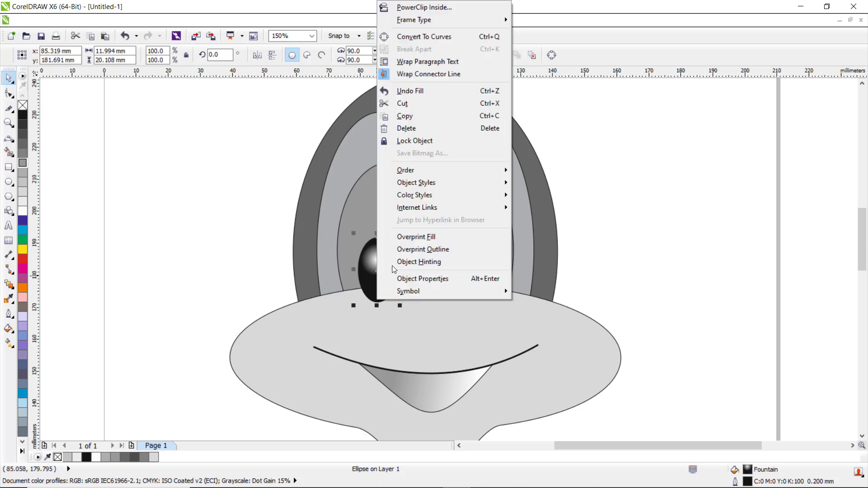
mouse_move(500, 171)
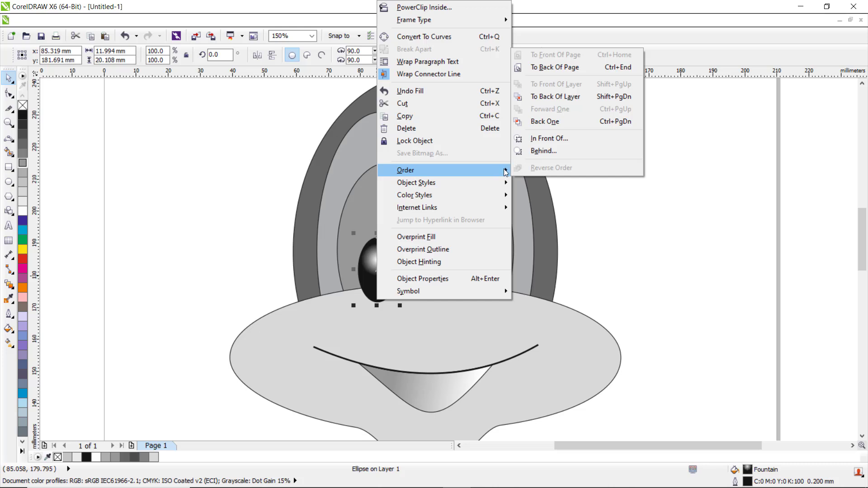
click(541, 150)
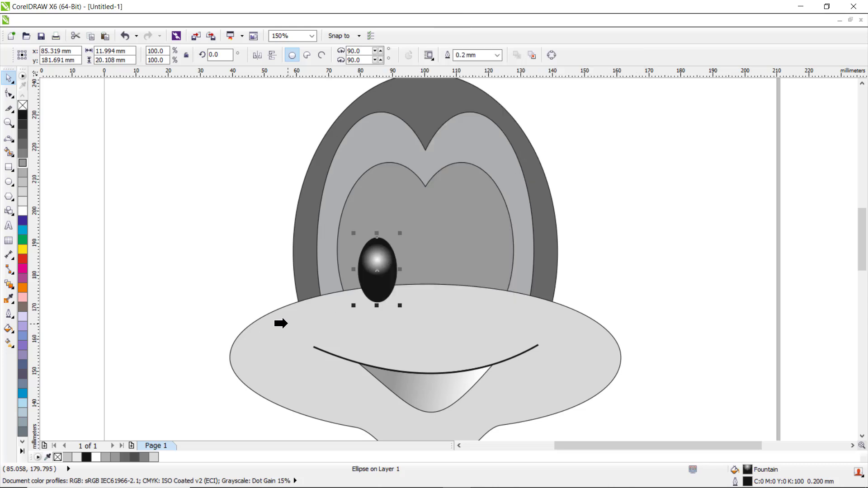
click(288, 322)
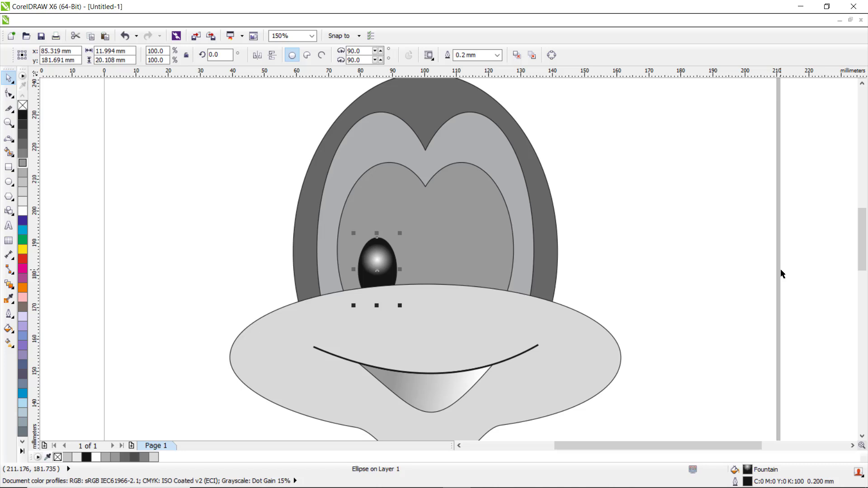
Duplicate the eye and nudge the copy horizontally to the right until its centre is at x 114.419 mm.
key(ctrl+z)
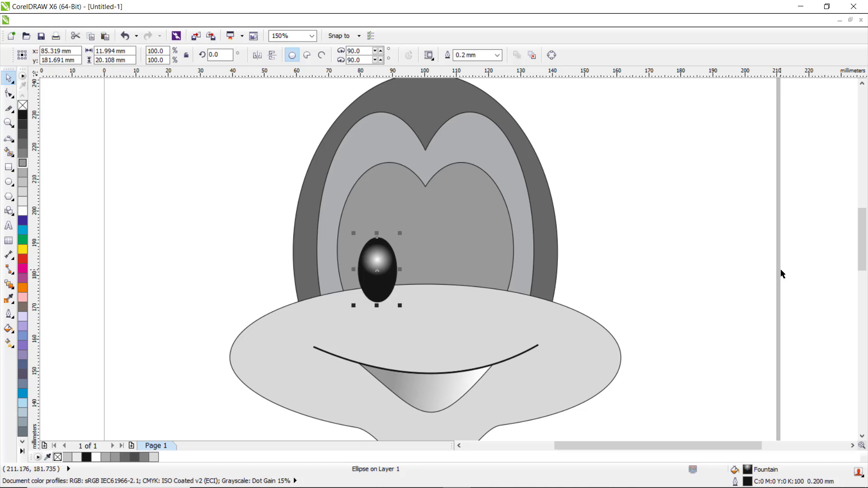
key(Right)
key(Right)
key(Right)
key(Right)
key(Right)
key(Right)
key(Right)
key(Right)
key(Right)
key(Right)
key(Right)
key(Right)
key(Right)
key(Right)
key(Right)
key(Right)
key(Right)
key(Right)
key(Right)
key(Right)
key(Right)
key(Right)
key(Right)
key(Right)
key(Right)
key(Right)
key(Right)
key(Right)
key(Right)
key(Right)
key(Right)
key(Right)
key(Right)
key(Right)
key(Right)
key(Right)
key(Right)
key(Right)
key(Right)
key(Right)
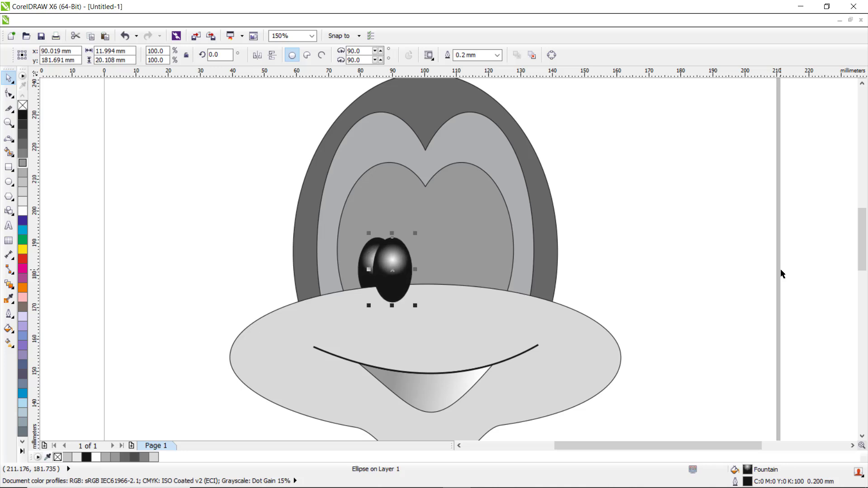
key(Right)
key(Right)
key(Right)
key(Right)
key(Right)
key(Right)
key(Right)
key(Right)
key(Right)
key(Right)
key(Right)
key(Right)
key(Right)
key(Right)
key(Right)
key(Right)
key(Right)
key(Right)
key(Right)
key(Right)
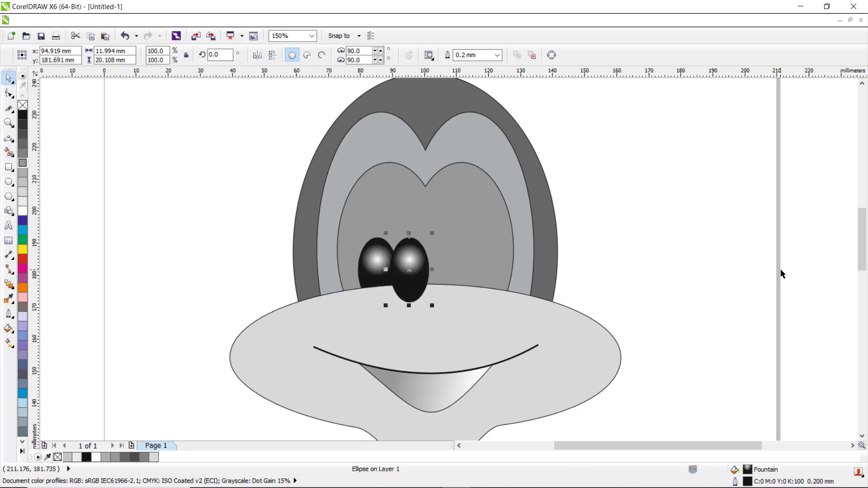
key(Right)
key(Right)
key(Right)
key(Right)
key(Right)
key(Right)
key(Right)
key(Right)
key(Right)
key(Right)
key(Right)
key(Right)
key(Right)
key(Right)
key(Right)
key(Right)
key(Right)
key(Right)
key(Right)
key(Right)
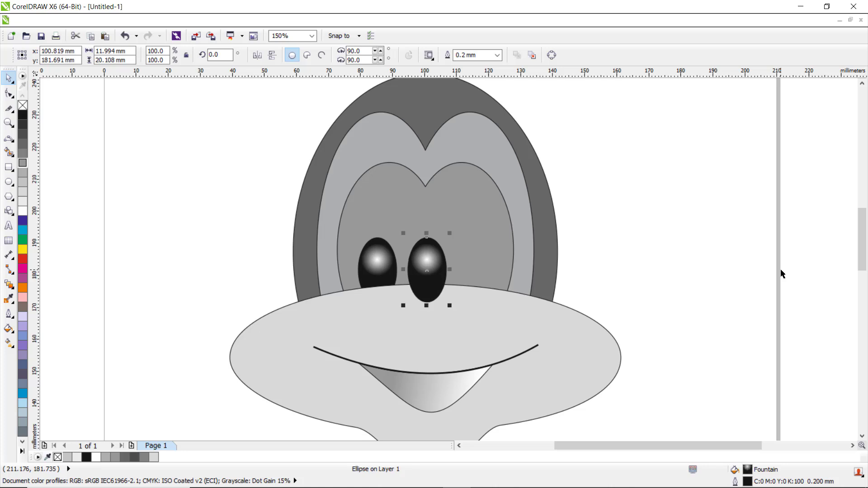
key(Right)
key(Right)
key(Right)
key(Right)
key(Right)
key(Right)
key(Right)
key(Right)
key(Right)
key(Right)
key(Right)
key(Right)
key(Right)
key(Right)
key(Right)
key(Right)
key(Right)
key(Right)
key(Right)
key(Right)
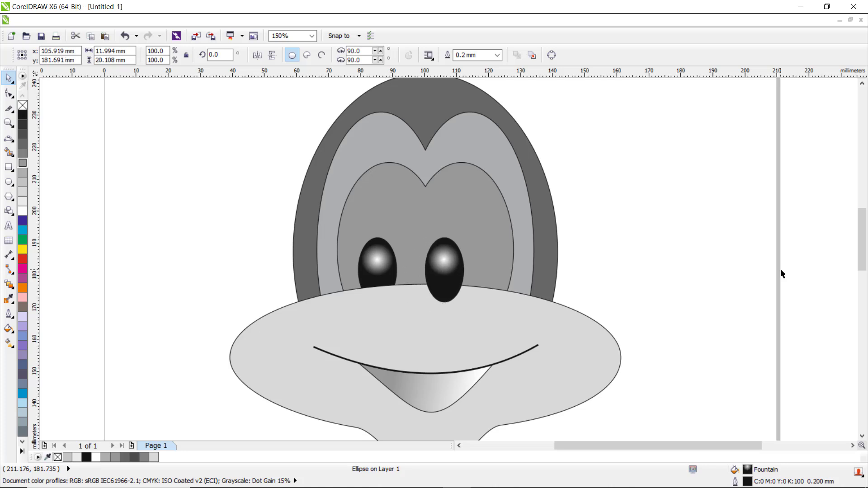
key(Right)
key(Right)
key(Right)
key(Right)
key(Right)
key(Right)
key(Right)
key(Right)
key(Right)
key(Right)
key(Right)
key(Right)
key(Right)
key(Right)
key(Right)
key(Right)
key(Right)
key(Right)
key(Right)
key(Right)
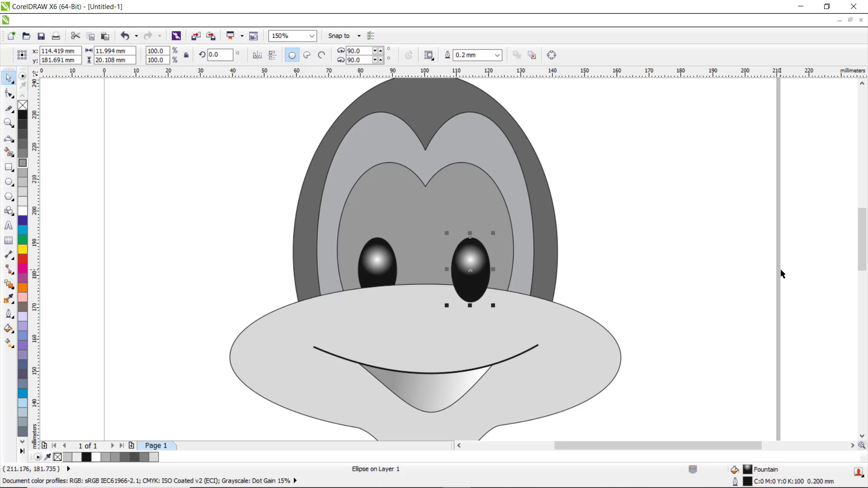
Order the right eye copy behind the wide light grey ellipse.
right_click(471, 272)
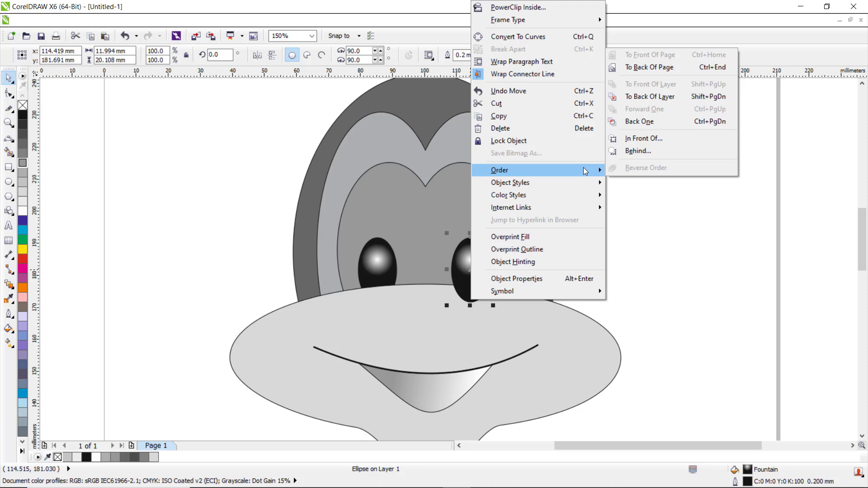
click(624, 152)
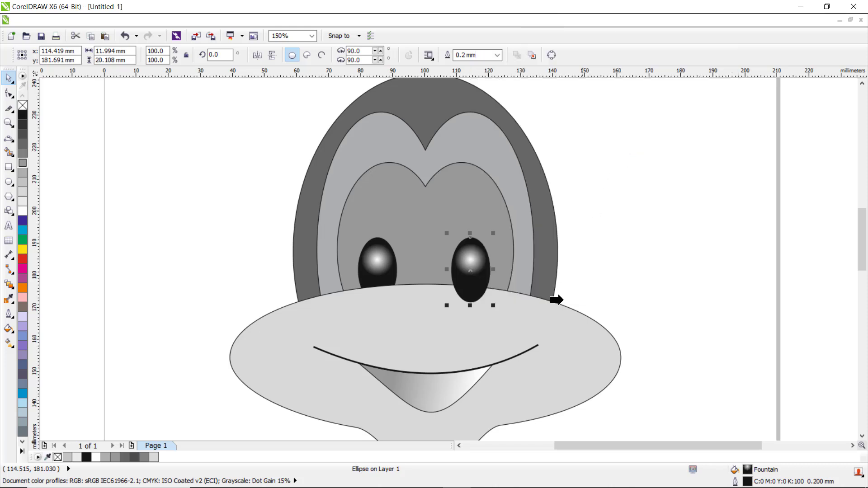
scroll(578, 289, down, 2)
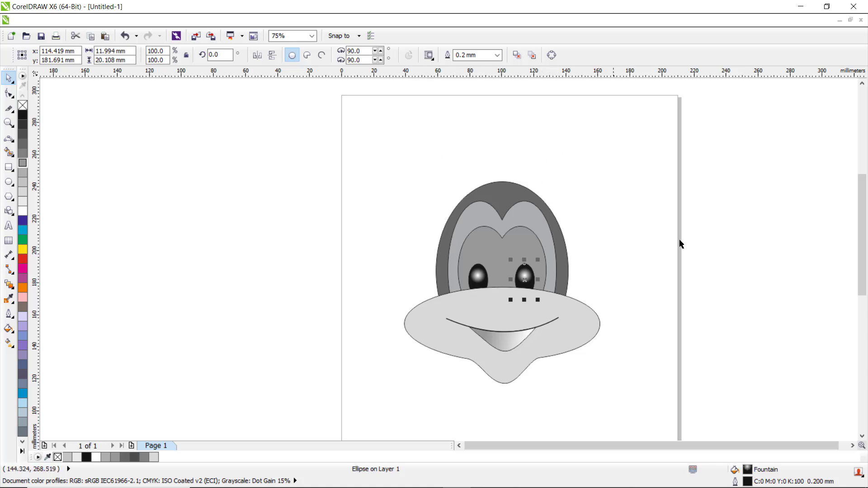
Draw an ellipse about 56 mm wide and 33 mm high left of the page and rotate it counterclockwise by about 27°.
click(9, 184)
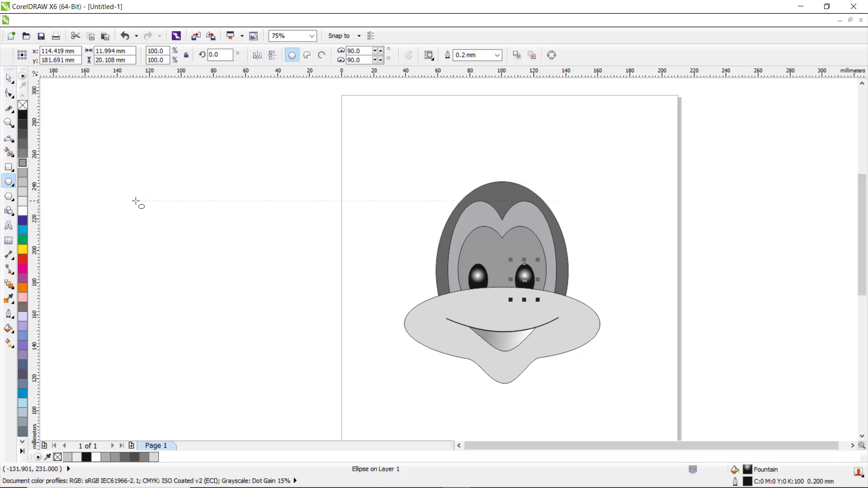
drag(139, 200, 229, 255)
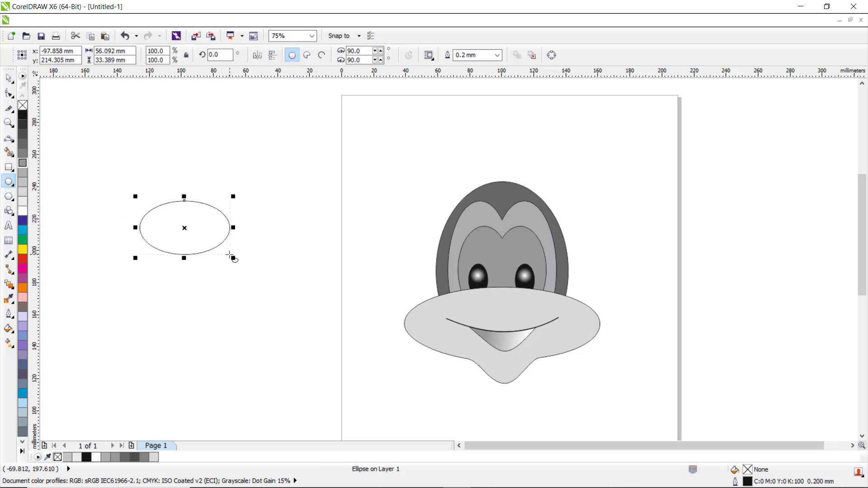
click(8, 78)
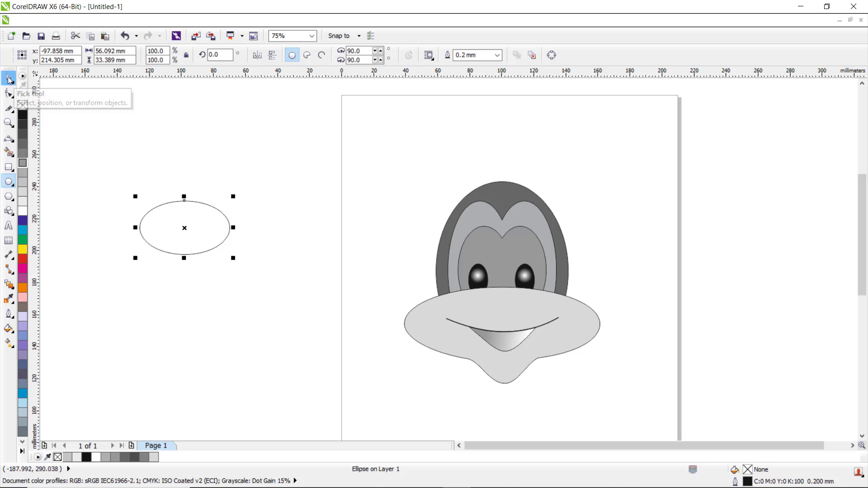
click(181, 229)
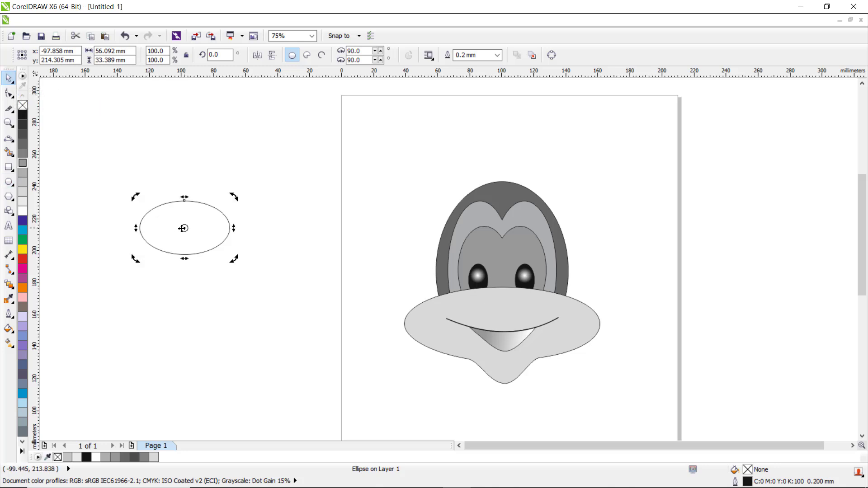
drag(233, 258, 237, 234)
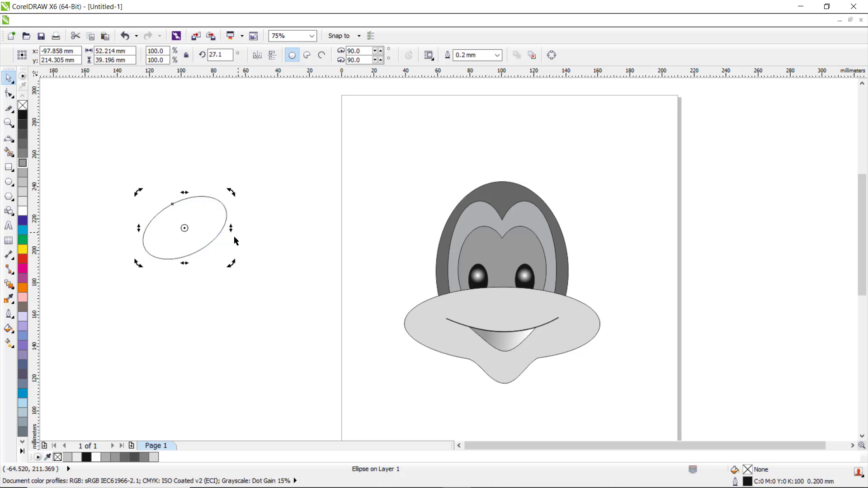
Fill the tilted ellipse with 90% black.
click(8, 78)
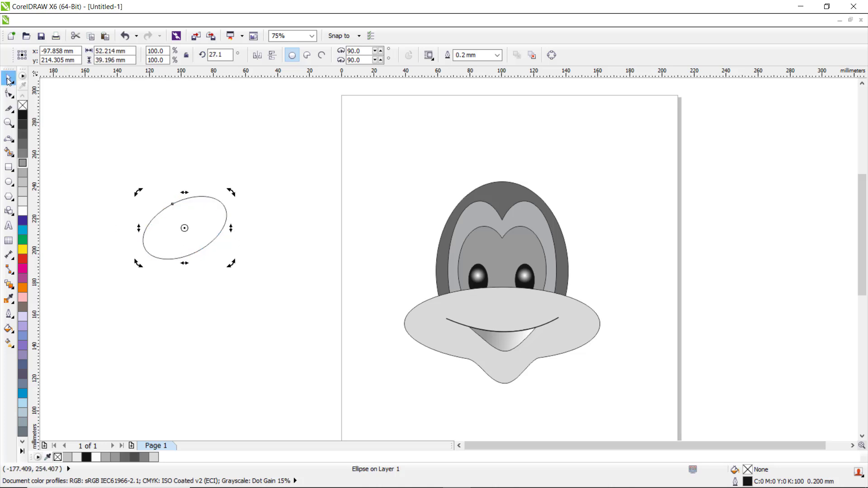
click(173, 274)
click(176, 237)
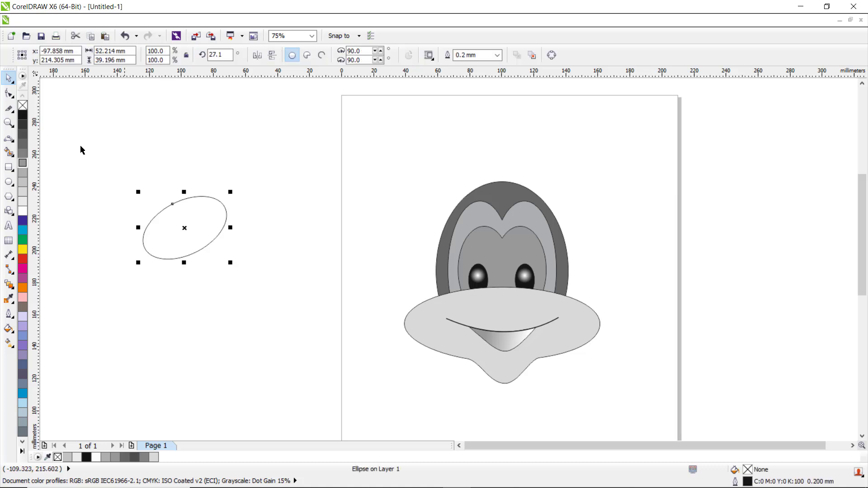
click(26, 116)
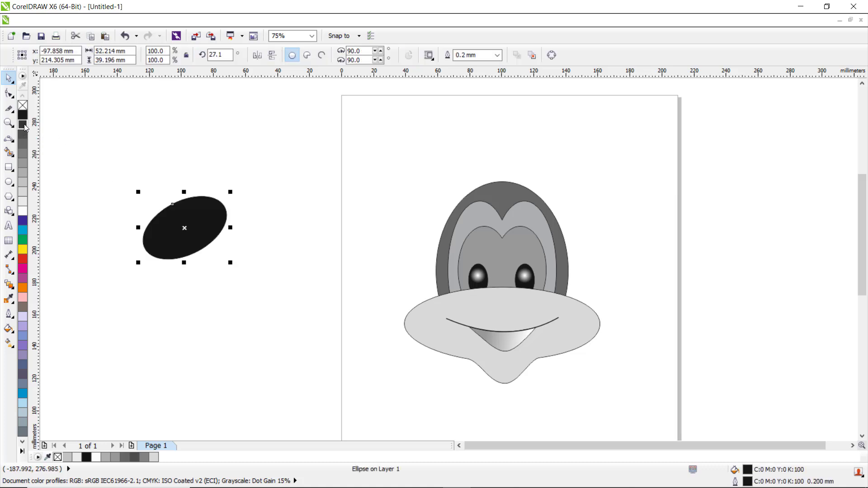
click(24, 124)
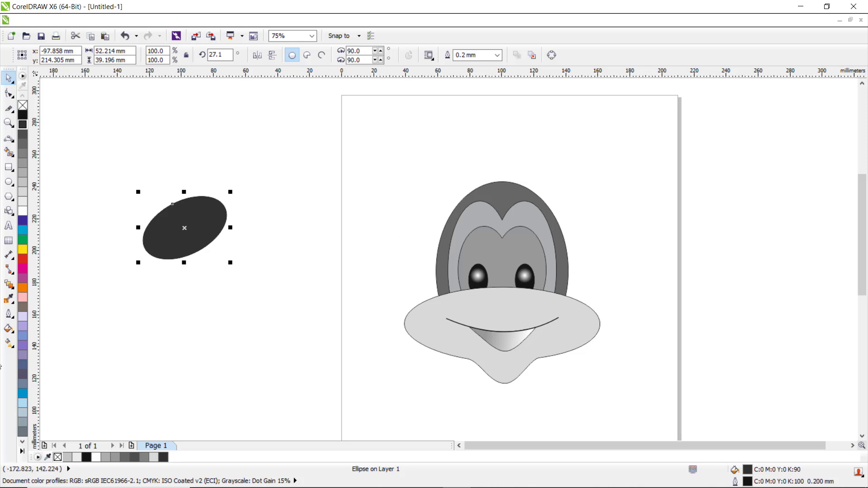
Apply a mesh fill with a 4 by 4 grid to the tilted ellipse.
click(13, 349)
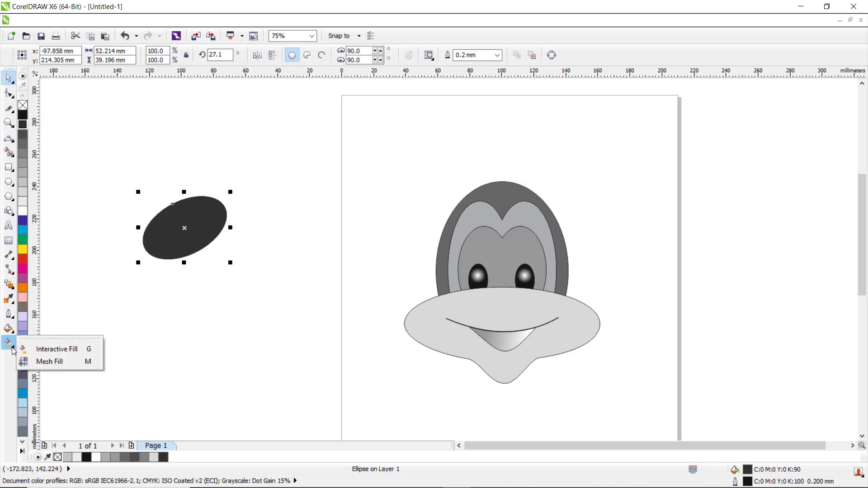
click(41, 362)
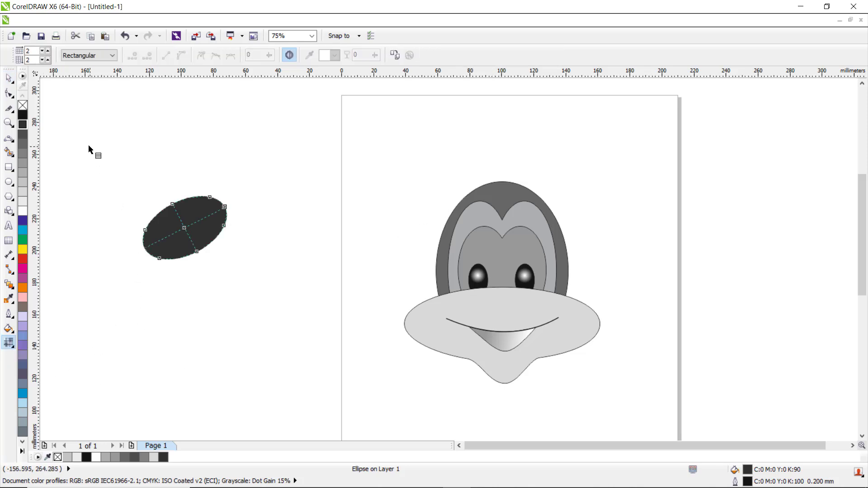
click(47, 52)
click(47, 53)
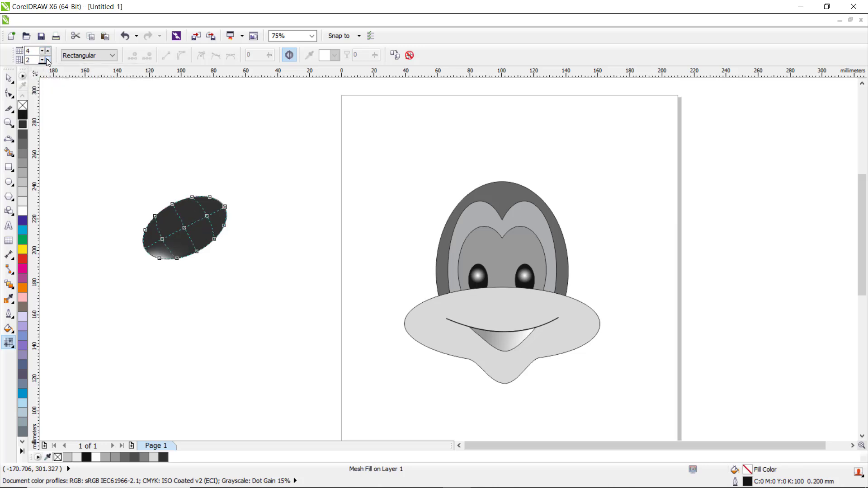
click(47, 59)
click(48, 59)
scroll(112, 186, up, 2)
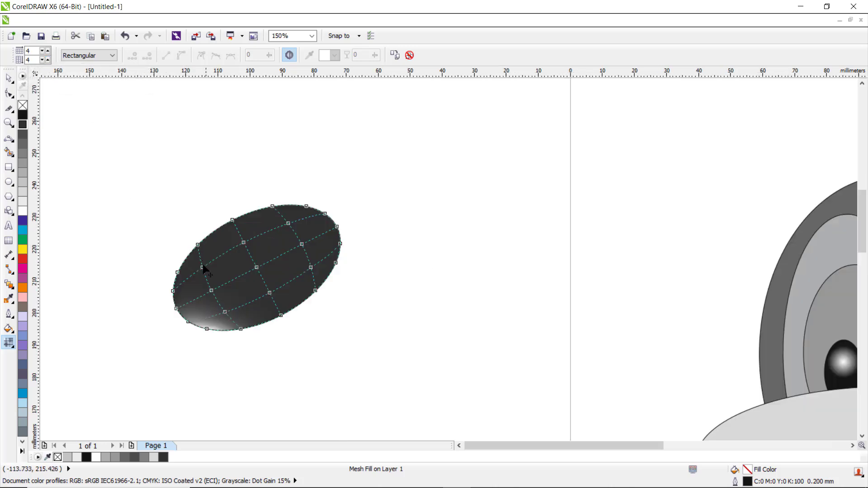
Color the three interior mesh nodes along the tilted ellipse's upper side white to create a highlight.
click(288, 223)
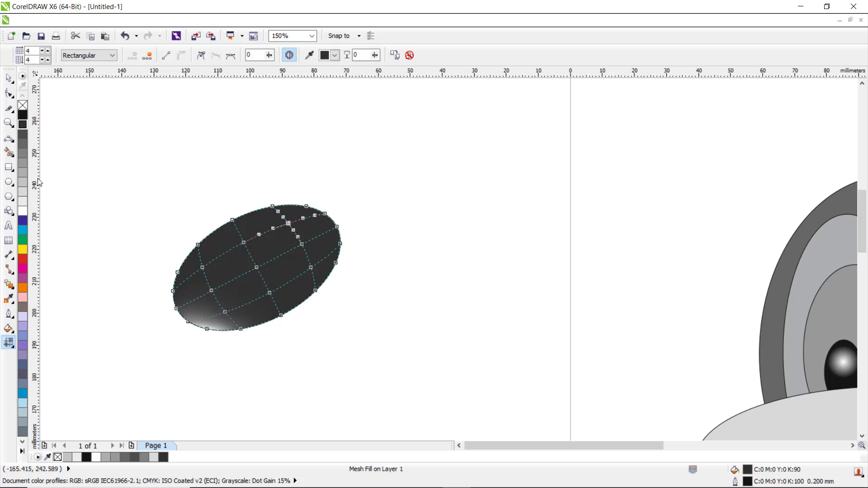
click(23, 210)
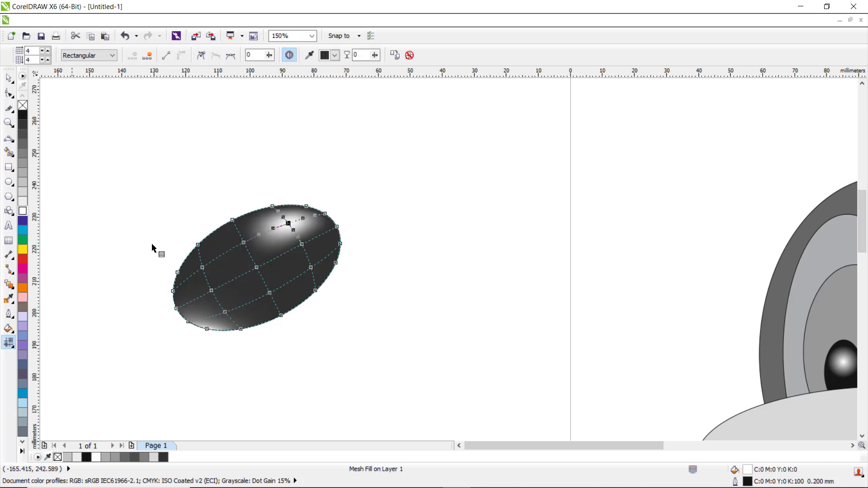
click(244, 243)
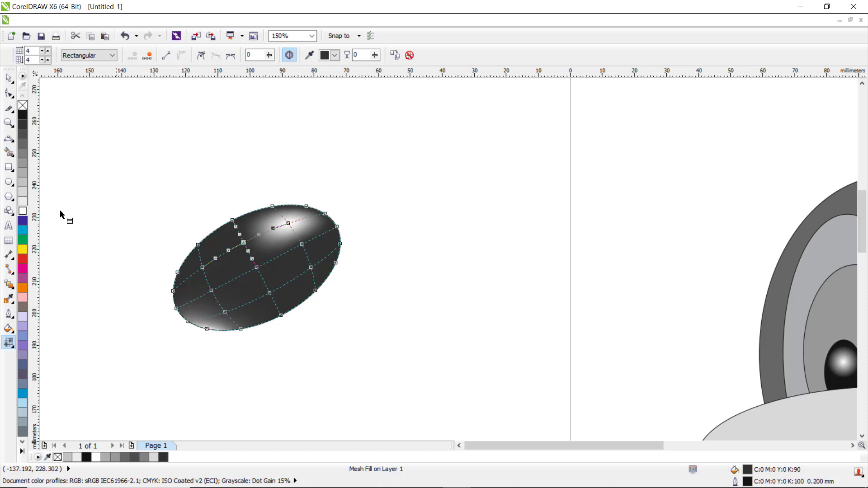
click(23, 211)
click(202, 267)
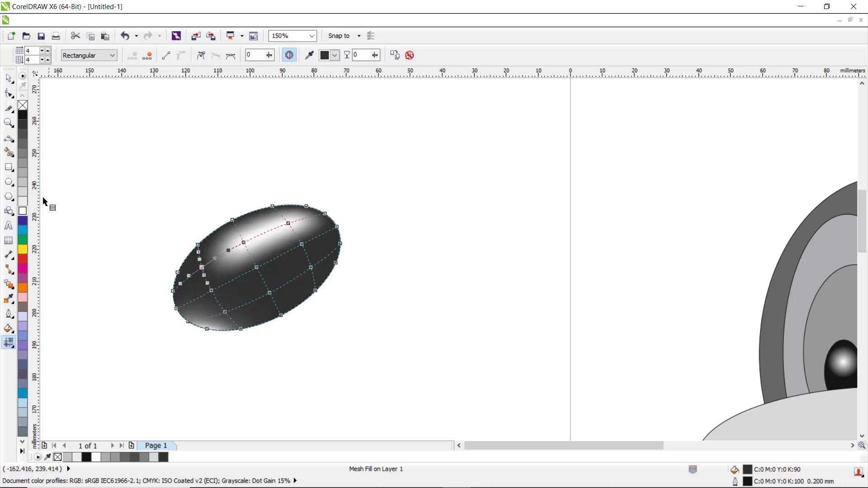
click(23, 211)
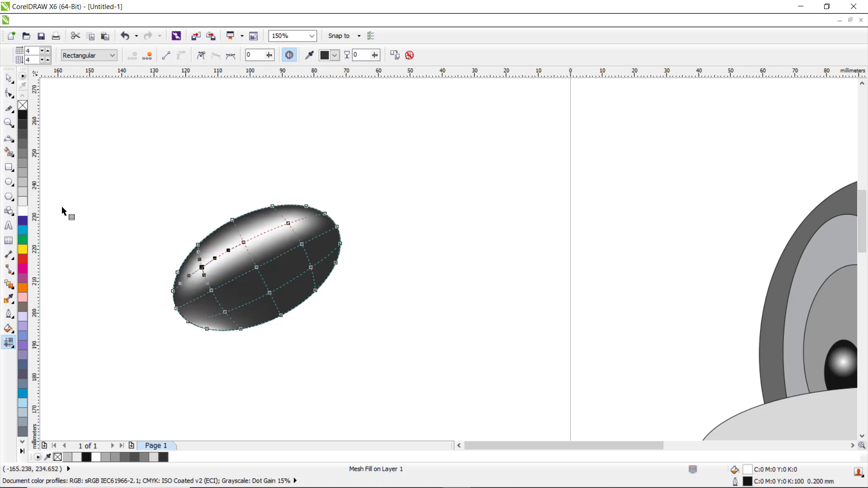
Stretch the tilted ellipse to about 45 mm high and move it onto the head's upper left as an ear.
click(8, 78)
scroll(275, 275, down, 1)
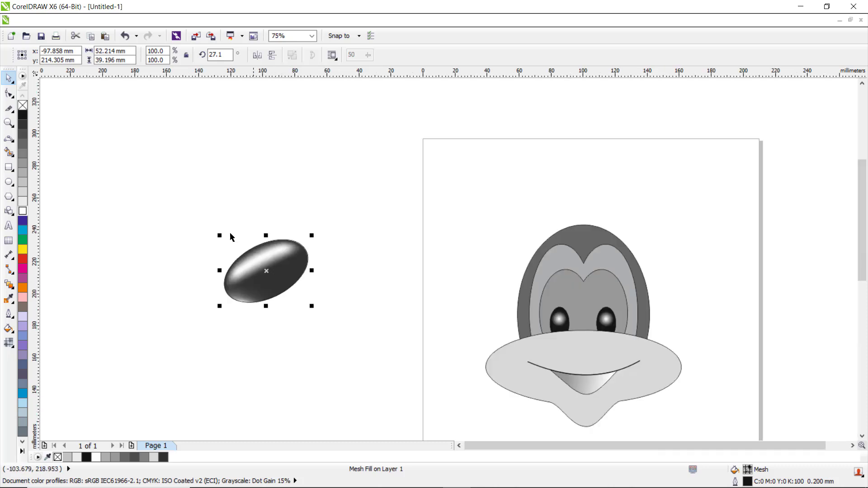
drag(266, 236, 262, 225)
drag(268, 273, 527, 234)
scroll(532, 221, up, 2)
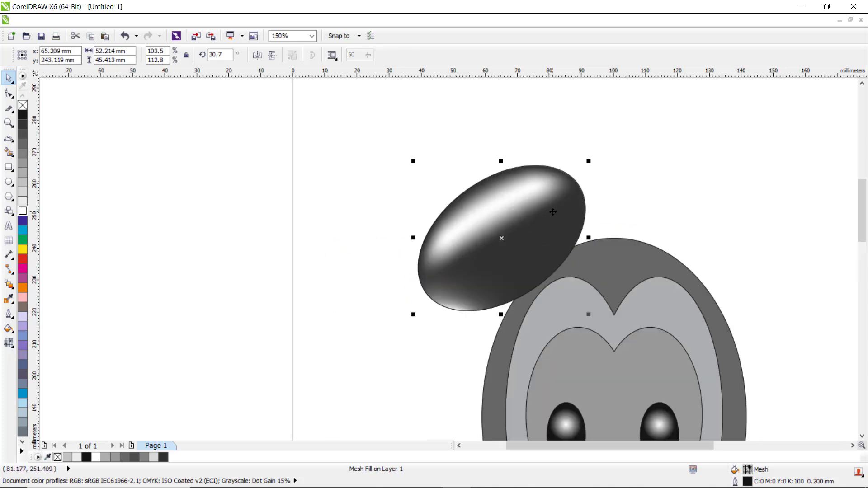
scroll(535, 216, down, 2)
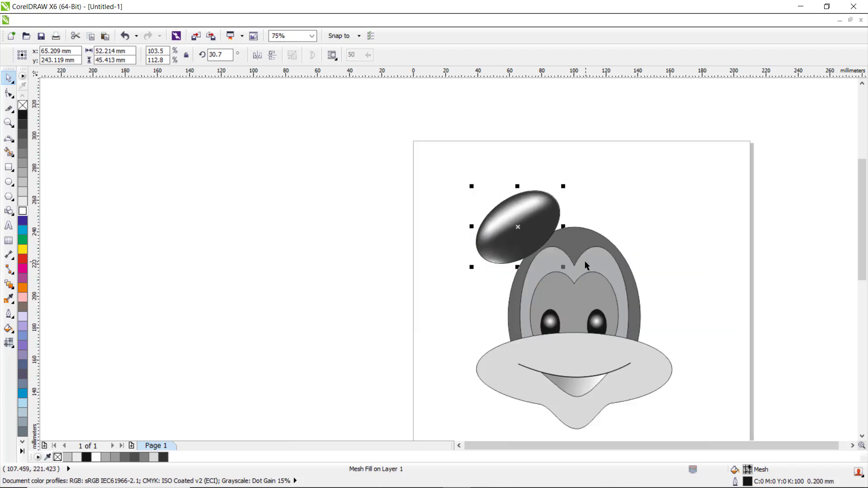
Fill the whole left ear ellipse with 70% black.
click(25, 167)
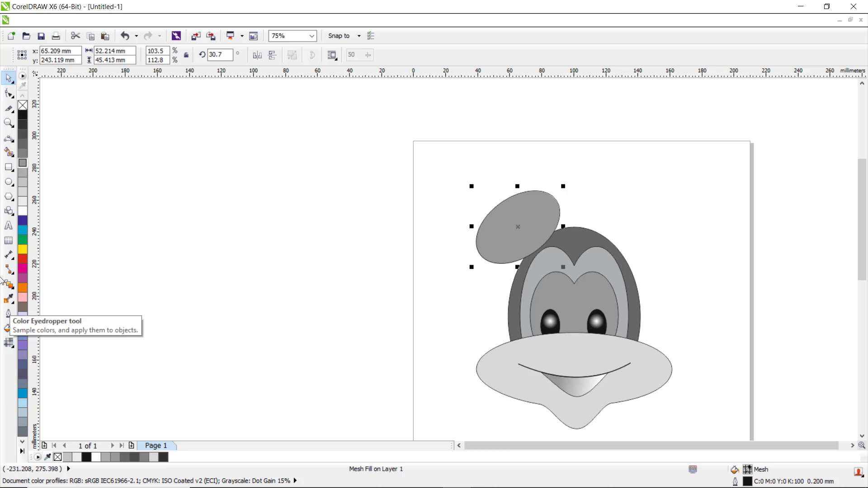
click(24, 155)
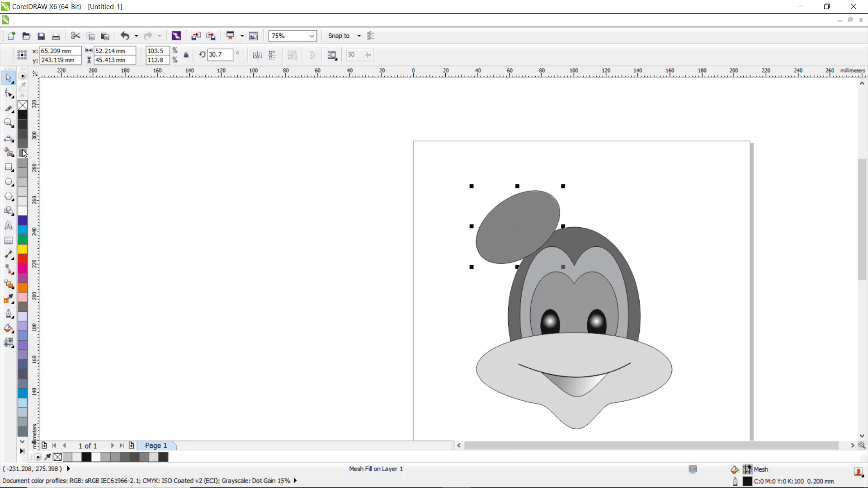
click(22, 143)
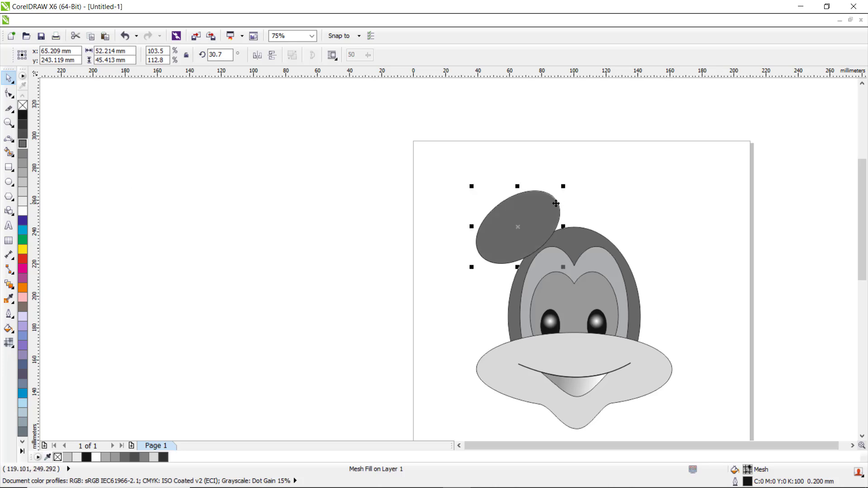
Color the three interior mesh nodes along the left ear's upper side with 10% black.
scroll(556, 203, up, 2)
click(8, 342)
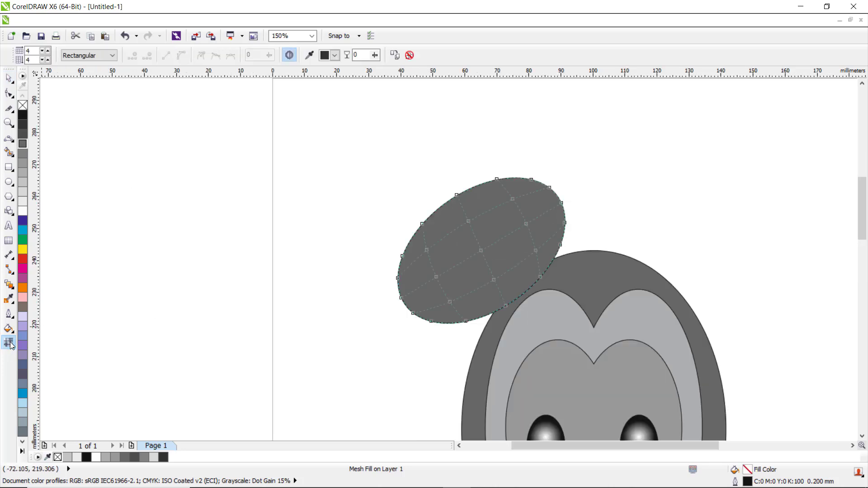
click(513, 199)
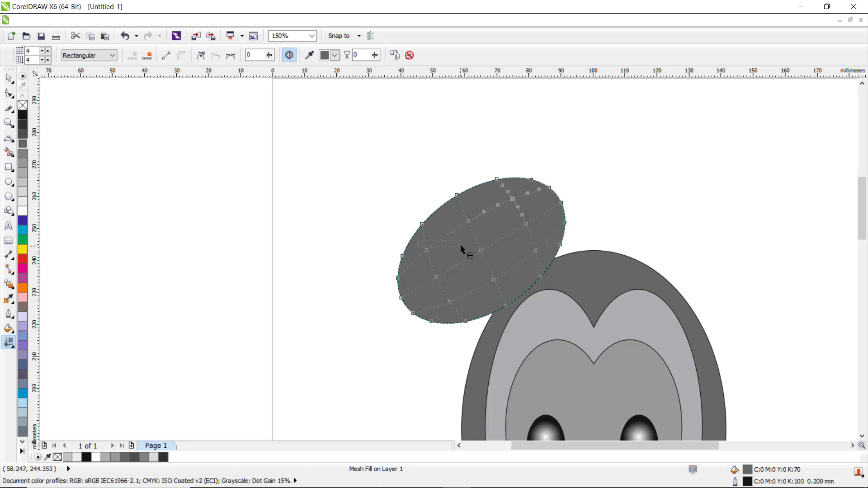
drag(448, 255, 458, 253)
shift+click(469, 222)
click(23, 202)
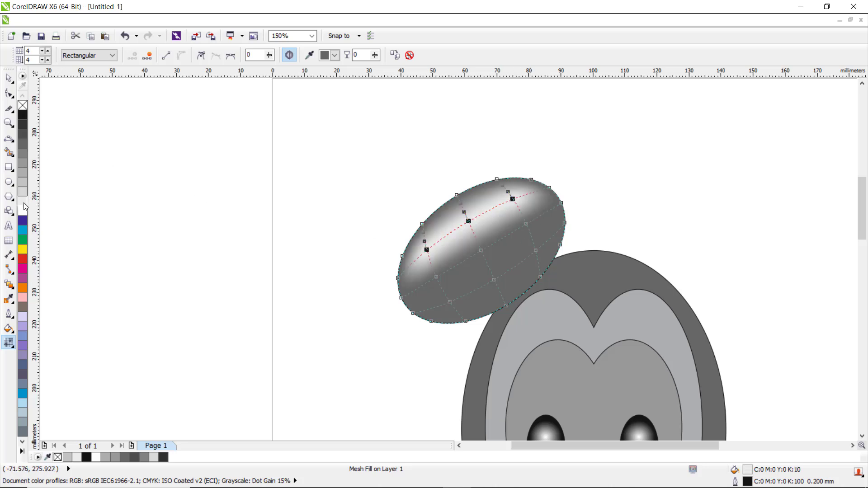
scroll(323, 208, down, 2)
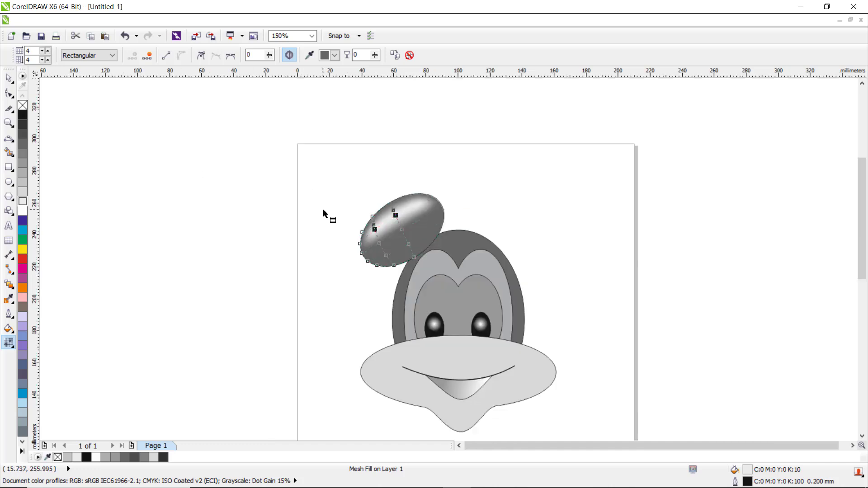
click(7, 80)
Duplicate the left ear, mirror the copy horizontally and place it on the head's upper right.
scroll(446, 223, up, 1)
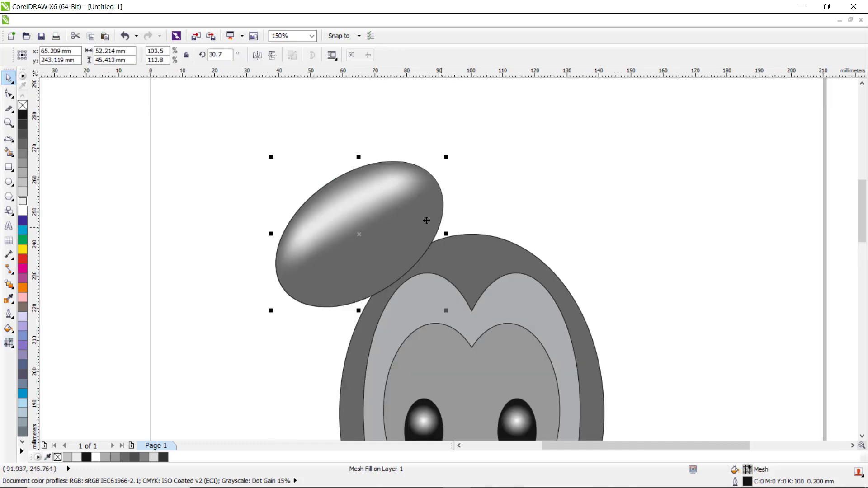
scroll(421, 220, down, 1)
scroll(412, 218, up, 2)
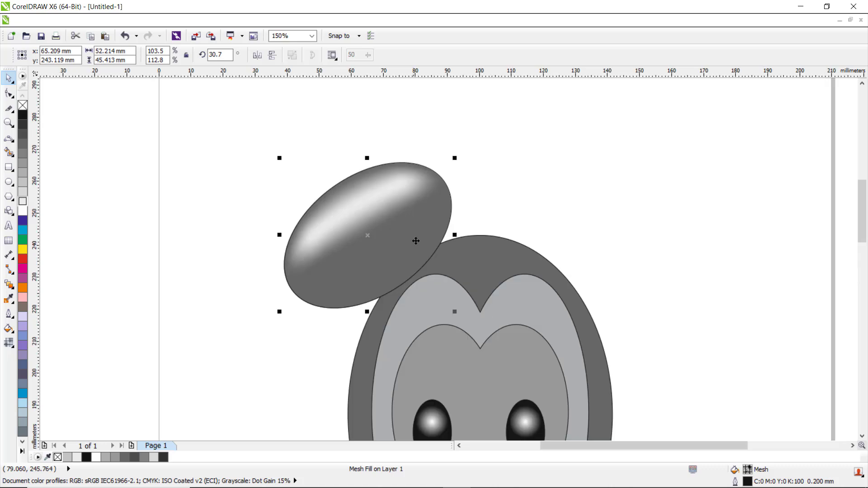
click(414, 233)
click(413, 234)
scroll(426, 170, down, 2)
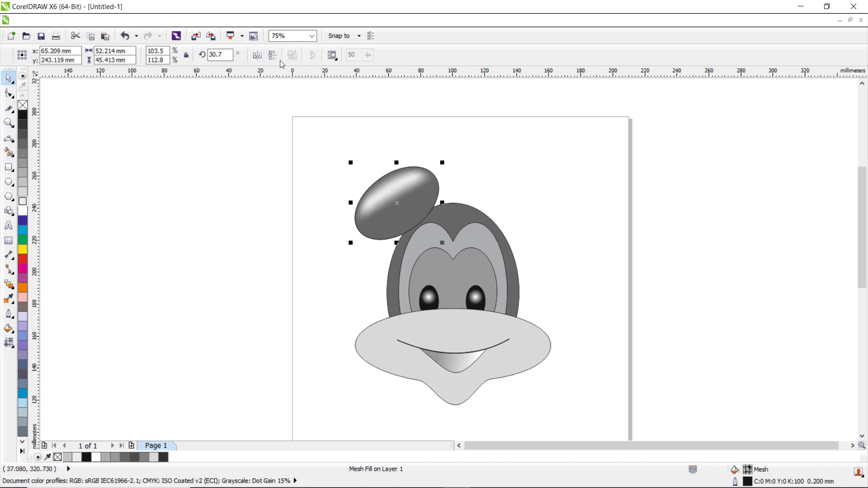
click(257, 55)
drag(426, 199, 507, 194)
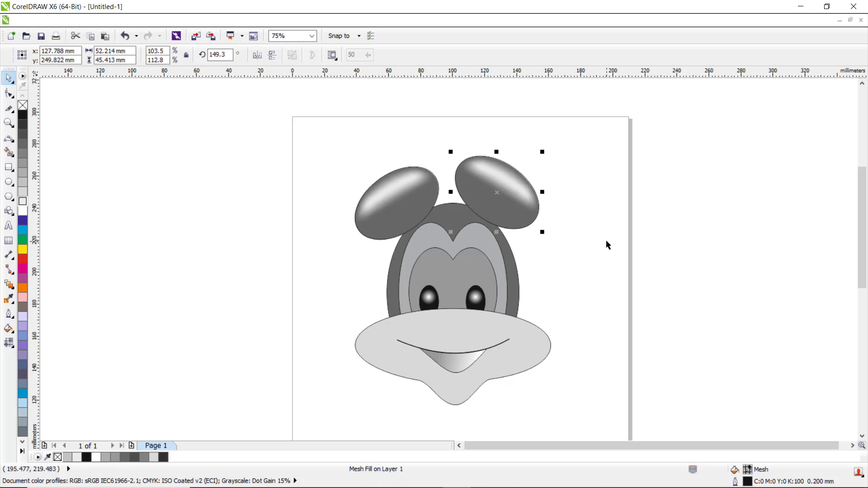
Nudge the right ear down by about 1 mm towards the head.
key(Down)
key(Down)
key(Down)
key(Down)
key(Down)
key(Down)
key(Down)
key(Down)
key(Down)
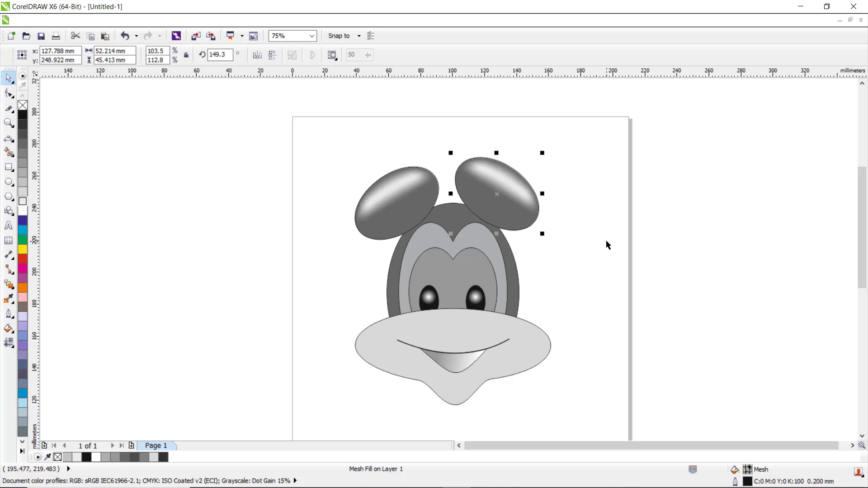
Nudge the left ear up by about 4.4 mm and right by about 3 mm to match the right ear.
click(400, 208)
key(Up)
key(Up)
key(Up)
key(Up)
key(Up)
key(Up)
key(Up)
key(Up)
key(Up)
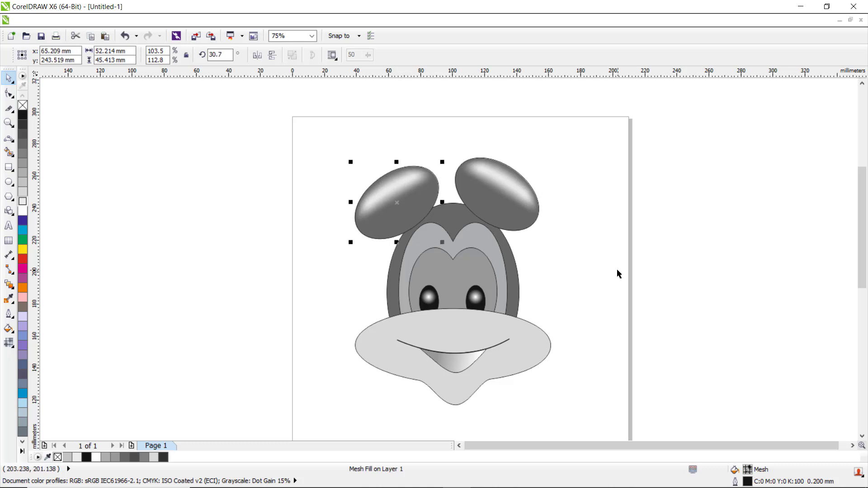
key(Up)
key(Up)
key(Up)
key(Up)
key(Up)
key(Up)
key(Up)
key(Up)
key(Up)
key(Up)
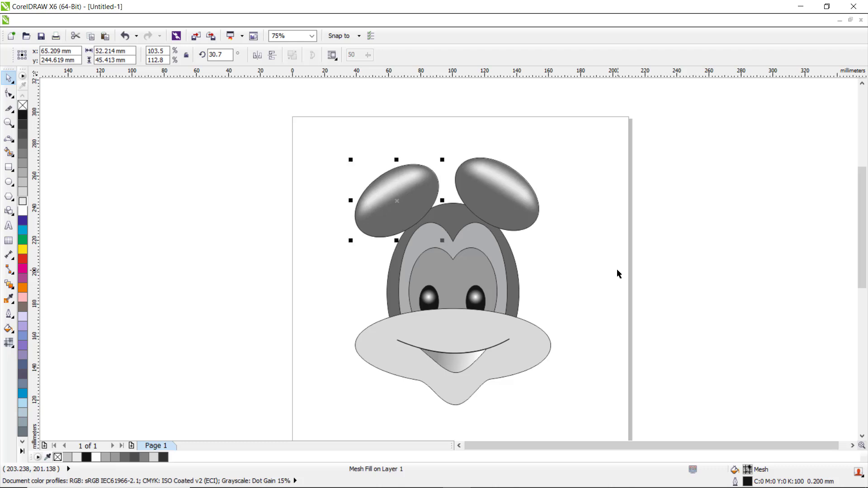
key(Up)
key(Up)
key(Left)
key(Left)
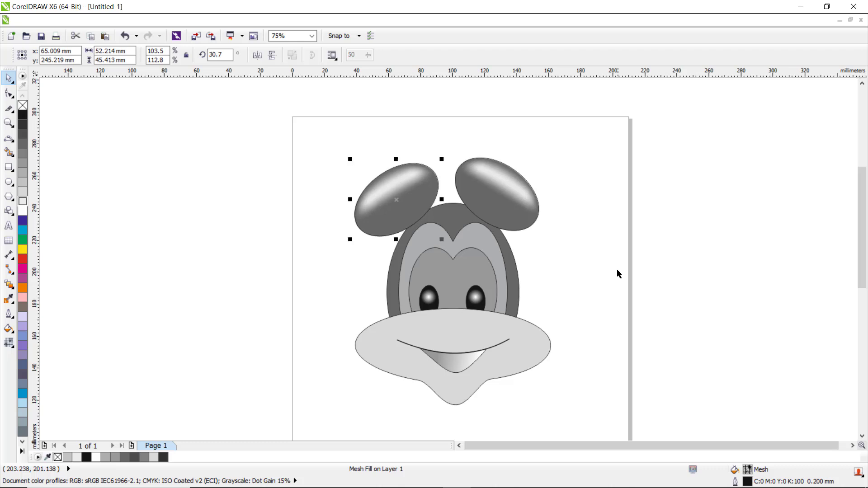
key(Up)
key(Up)
key(Right)
key(Right)
key(Right)
key(Right)
key(Up)
key(Up)
key(Up)
key(Up)
key(Up)
key(Up)
key(Up)
key(Up)
key(Up)
key(Up)
key(Up)
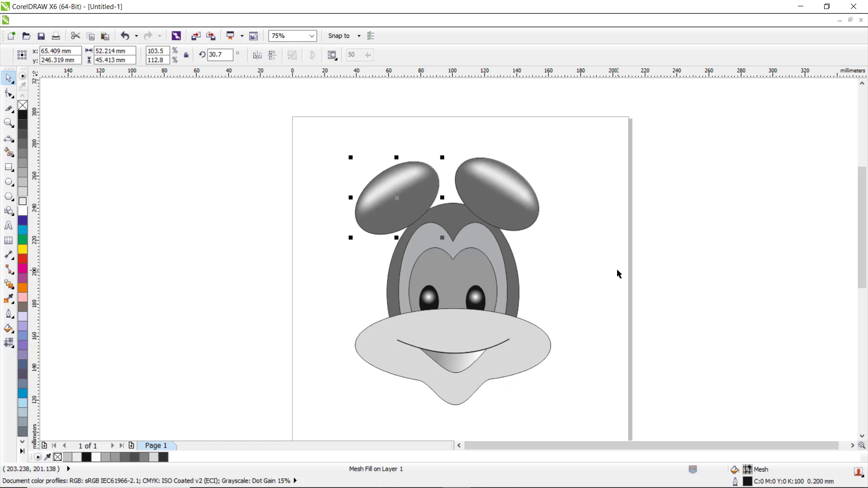
key(Right)
key(Right)
key(Right)
key(Right)
key(Right)
key(Right)
key(Right)
key(Right)
key(Right)
key(Right)
key(Right)
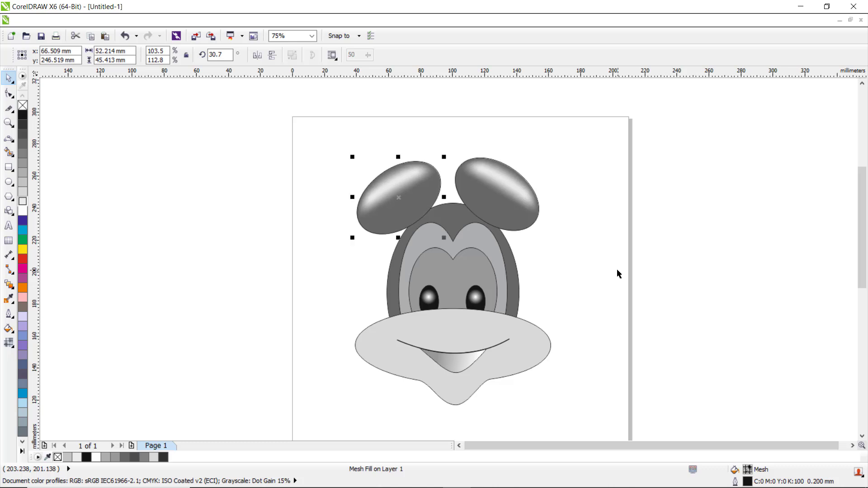
key(Up)
key(Up)
key(Up)
key(Right)
key(Right)
key(Right)
key(Right)
key(Right)
key(Right)
key(Right)
key(Right)
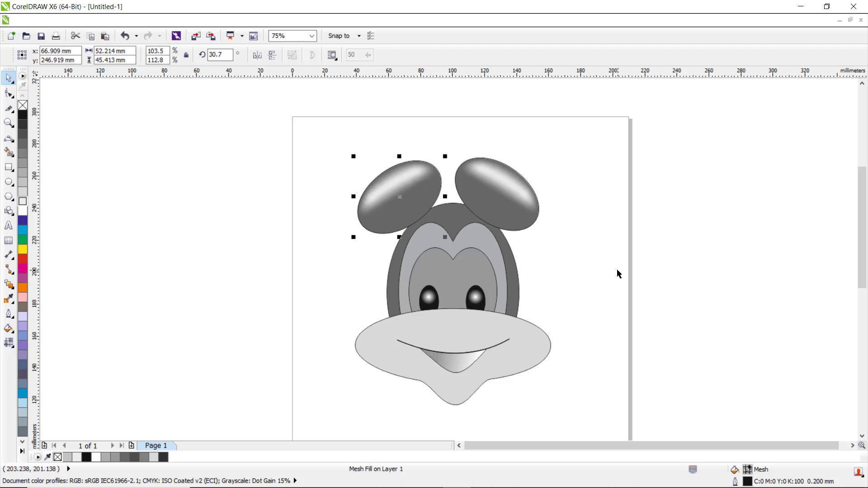
key(Up)
key(Right)
key(Right)
key(Right)
key(Up)
key(Up)
key(Up)
key(Up)
key(Up)
key(Up)
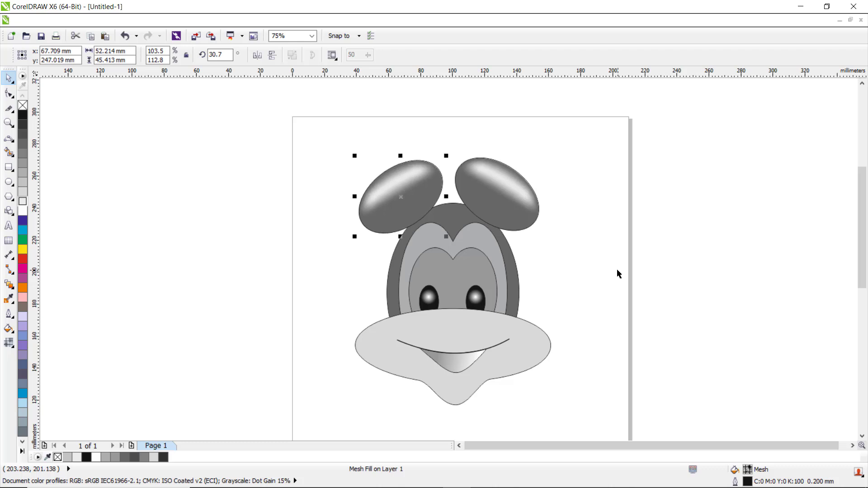
key(Right)
key(Right)
key(Right)
key(Right)
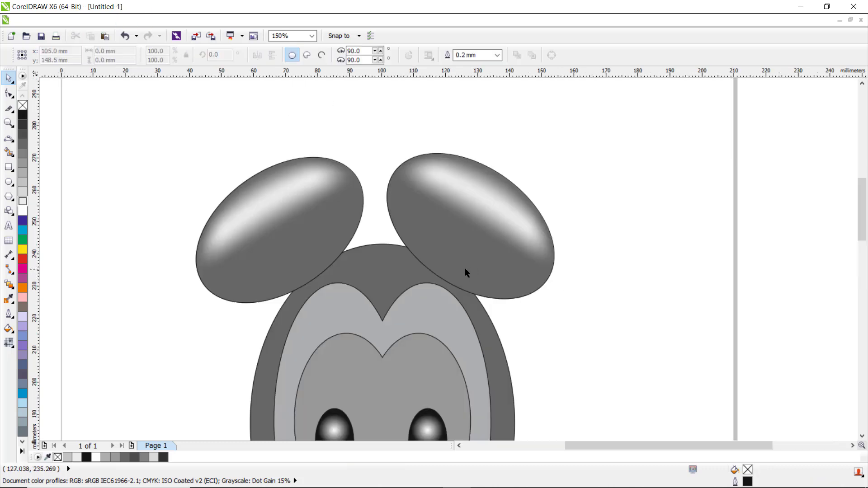
Remove the outlines from both ears.
click(460, 267)
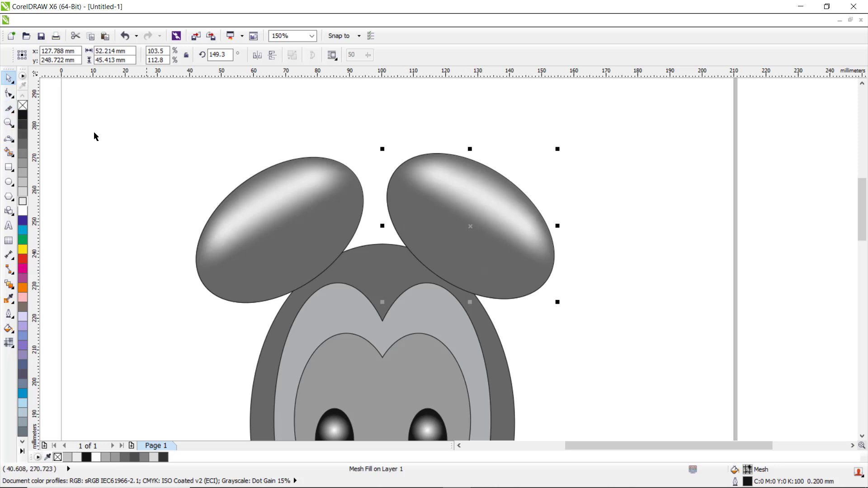
right_click(23, 106)
click(244, 231)
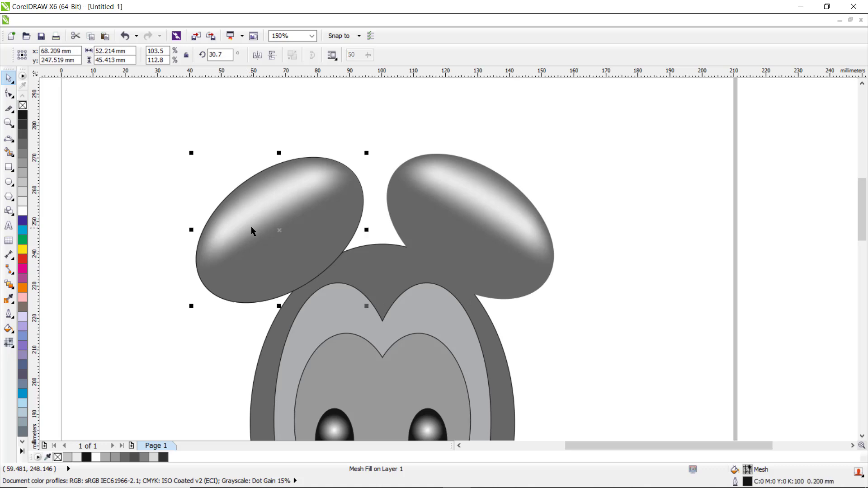
right_click(23, 107)
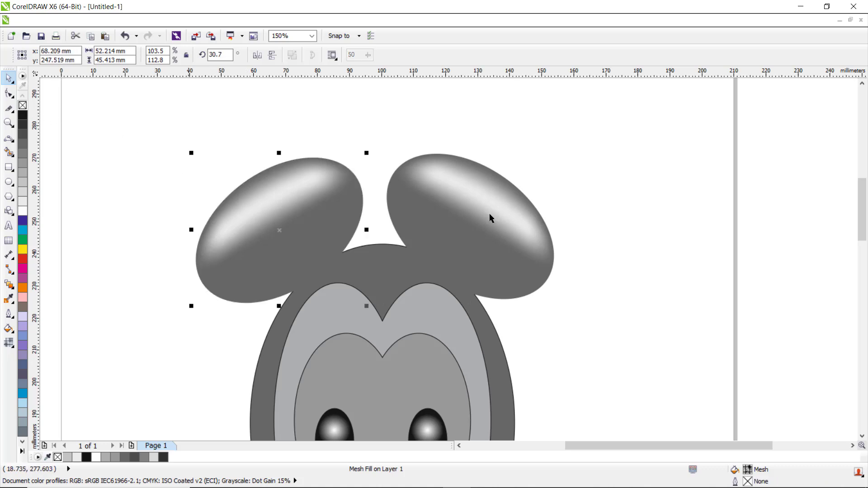
Move the left ear about 2.6 mm right and 1.2 mm up so it is level with the right ear.
click(293, 213)
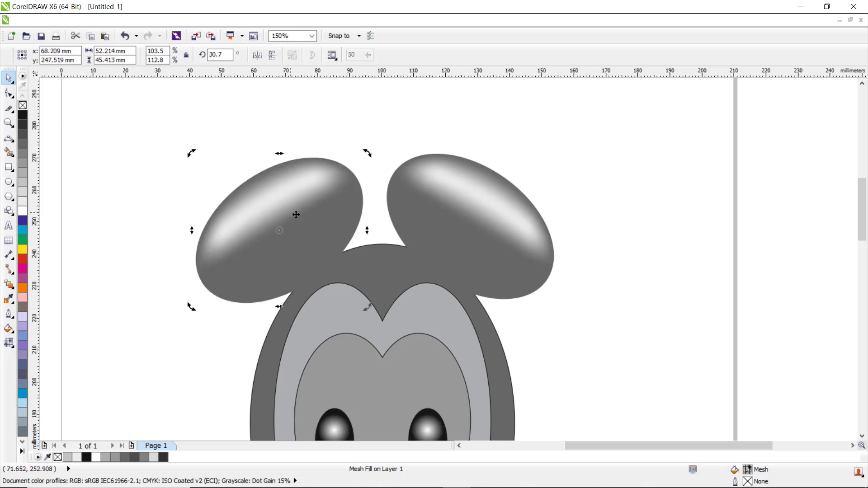
drag(302, 221, 310, 217)
scroll(602, 293, down, 2)
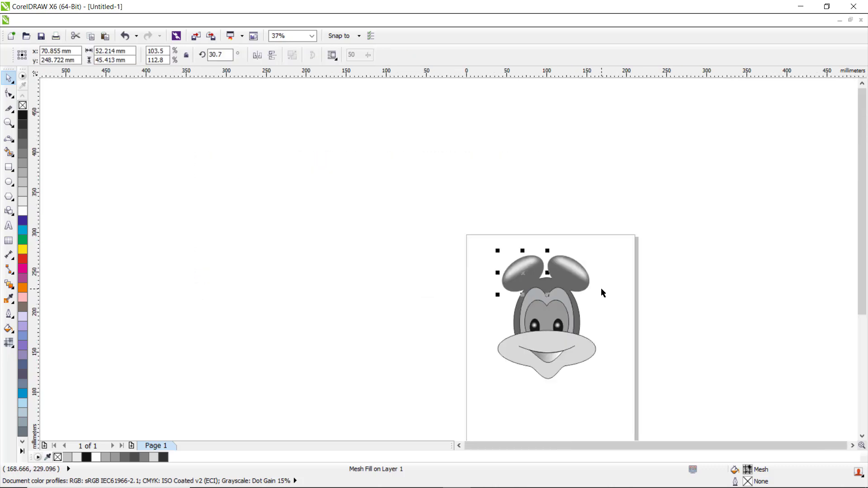
scroll(631, 357, up, 2)
click(605, 354)
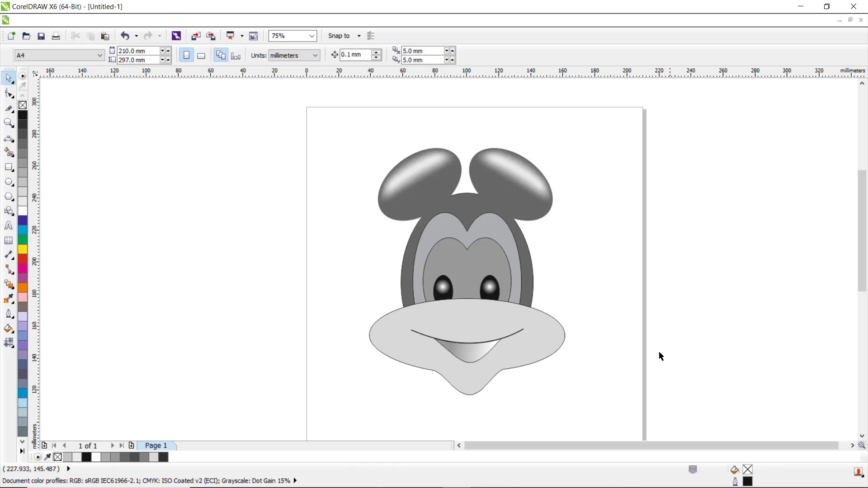
Group all ten parts of the cartoon head and move the group about 13 mm left and 5 mm up.
drag(334, 130, 602, 421)
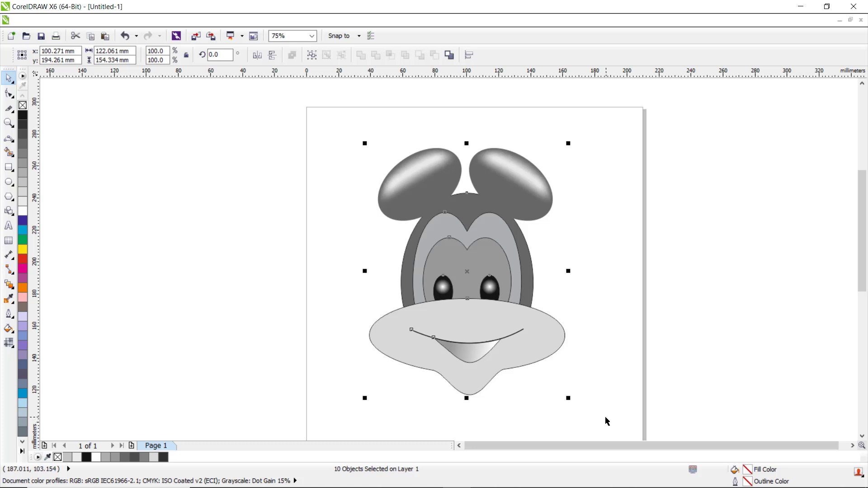
key(ctrl+g)
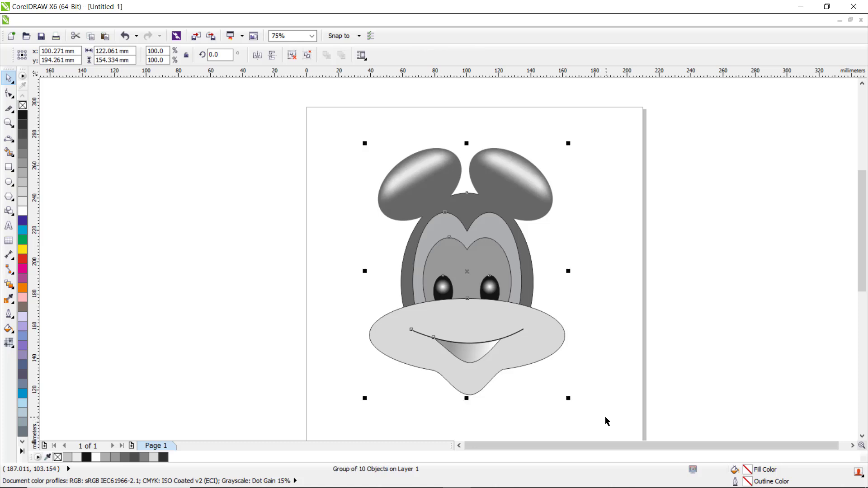
click(595, 308)
drag(481, 318, 459, 310)
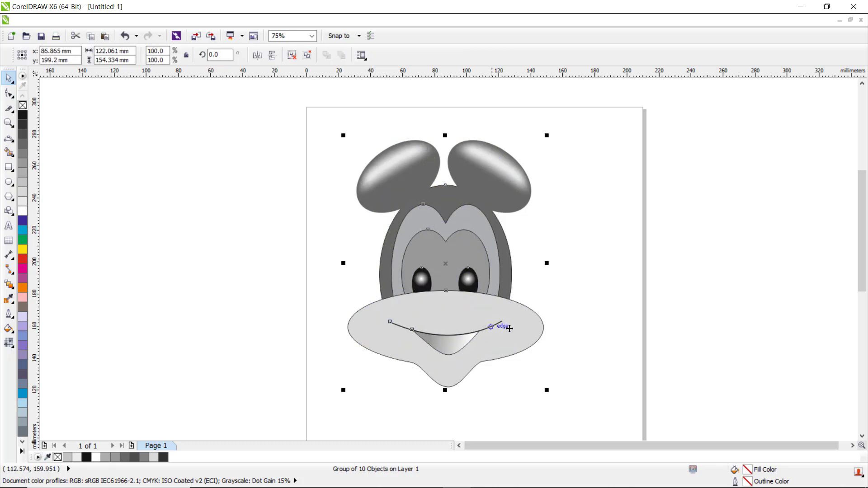
click(583, 306)
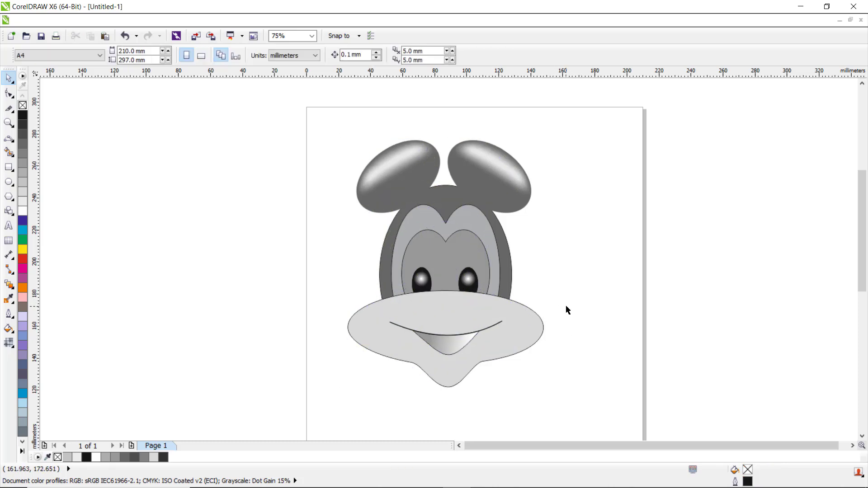